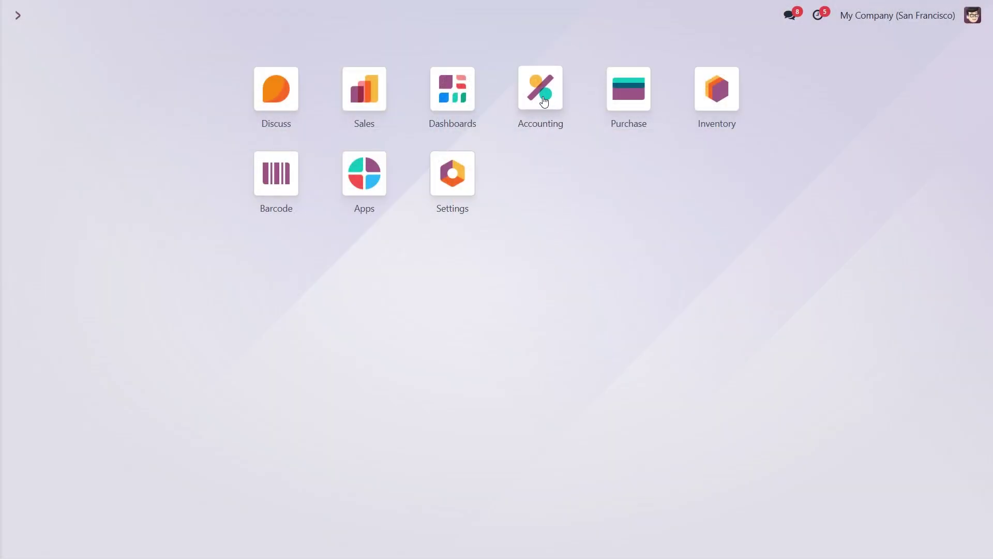
List all ten accounting journals, including the Post Dated Cheque (BNK2) bank journal.
left_click(542, 96)
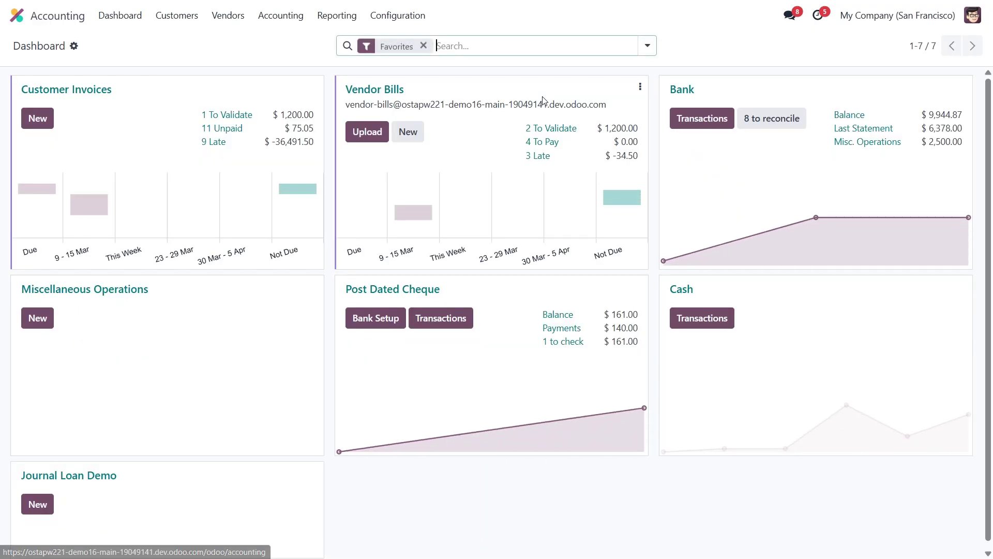
left_click(395, 16)
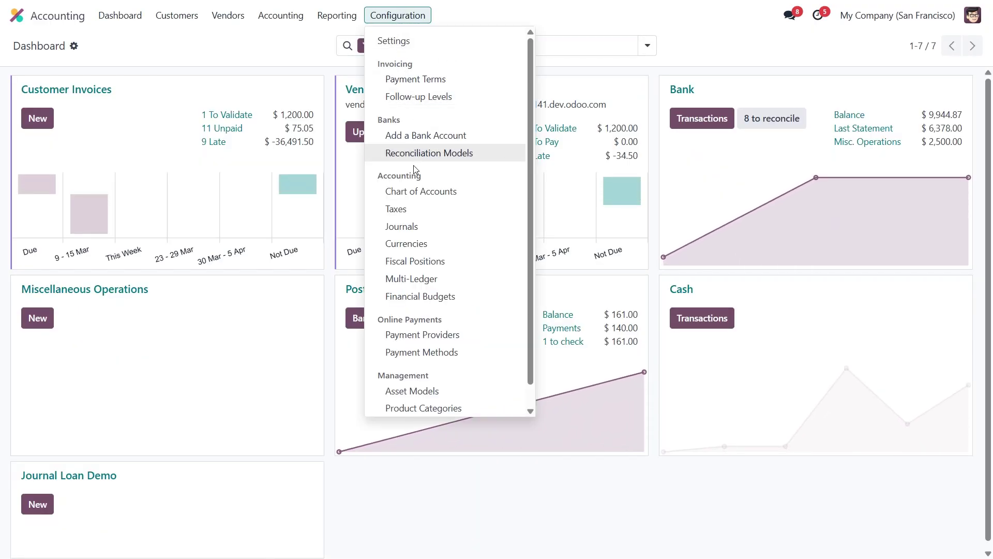
left_click(405, 227)
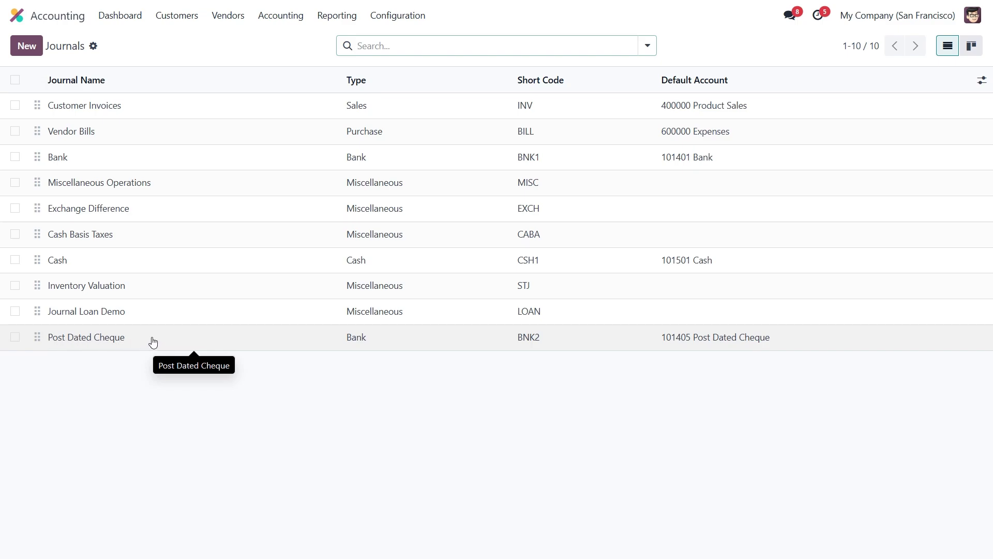
Open the Post Dated Cheque journal, keep its Bank type, and inspect account 101405 Post Dated Cheque.
left_click(153, 342)
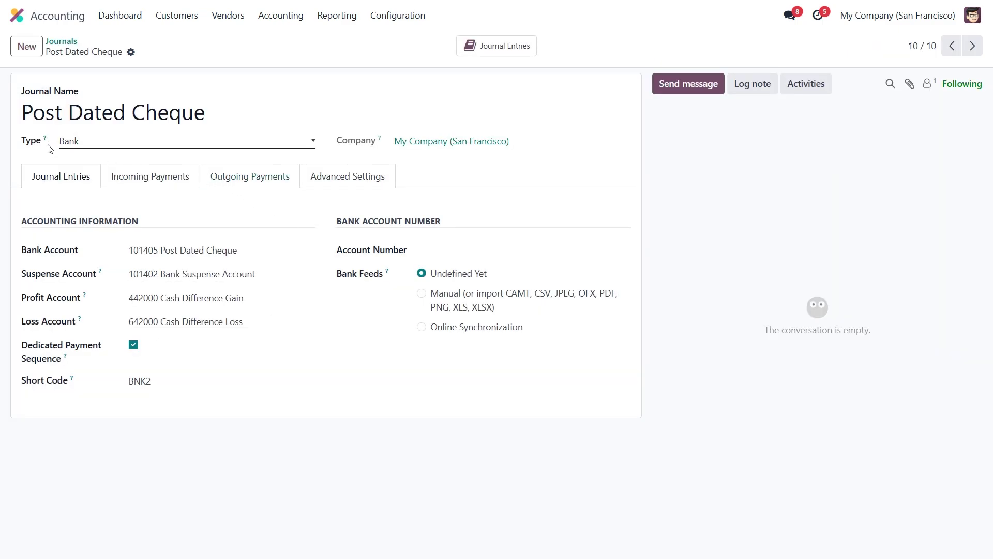
left_click(94, 141)
left_click(95, 141)
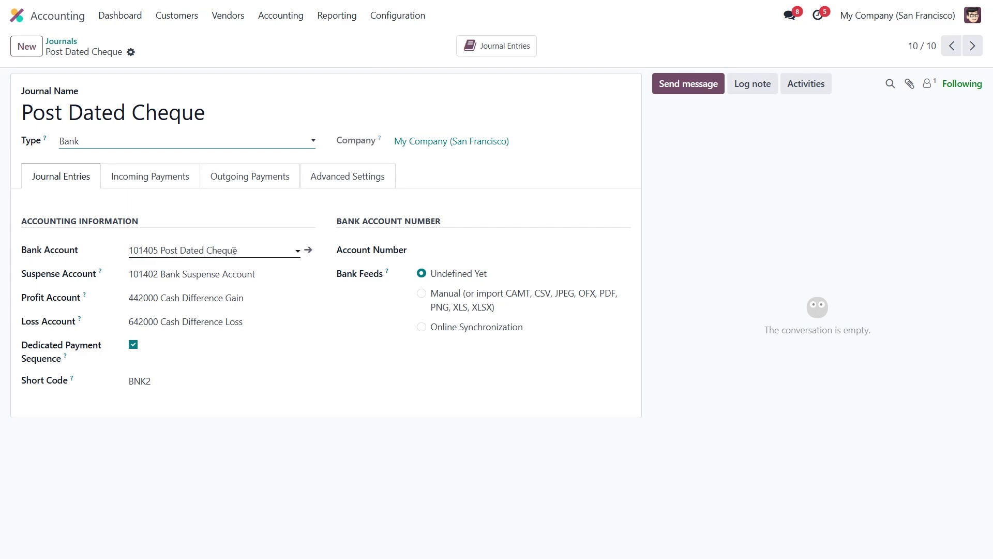
left_click(308, 249)
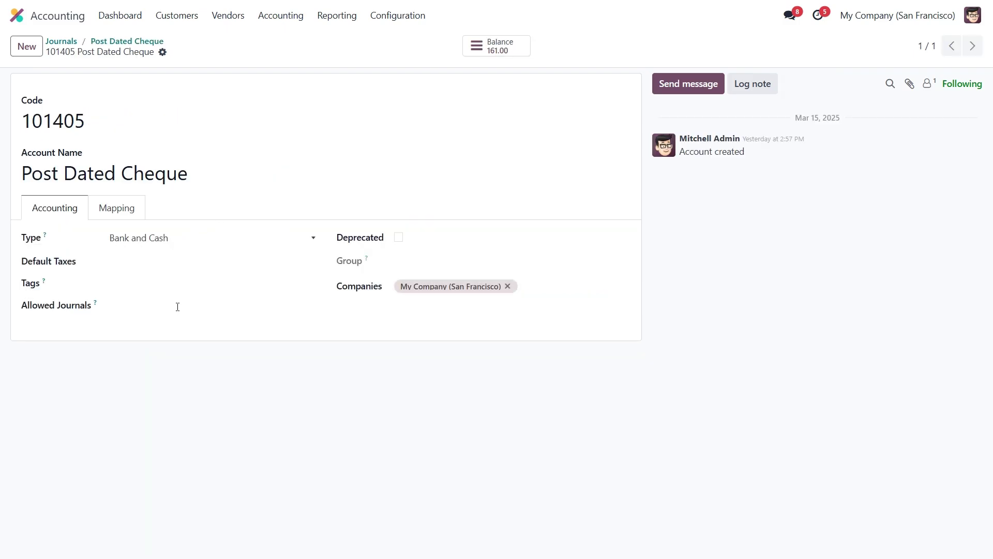
left_click(127, 41)
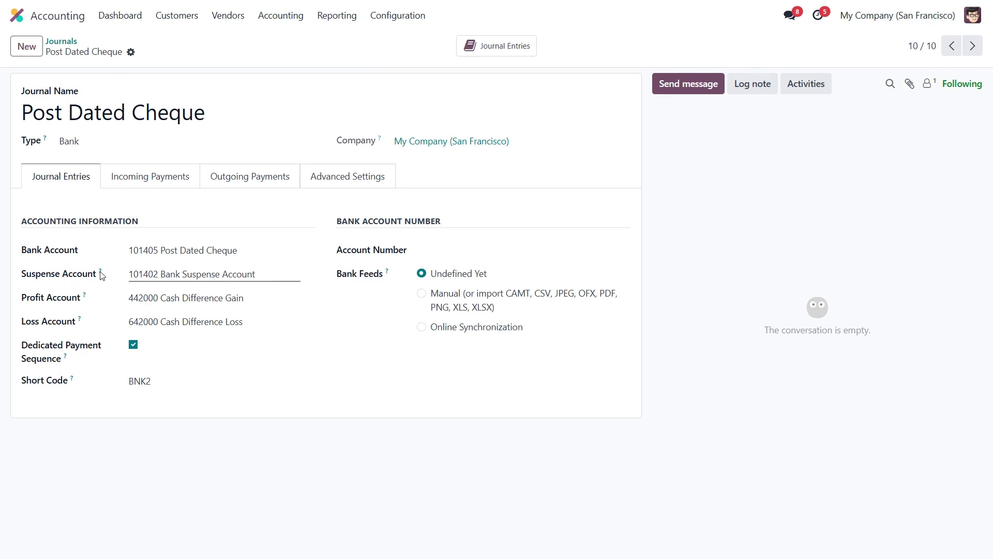
mouse_move(101, 274)
left_click(309, 275)
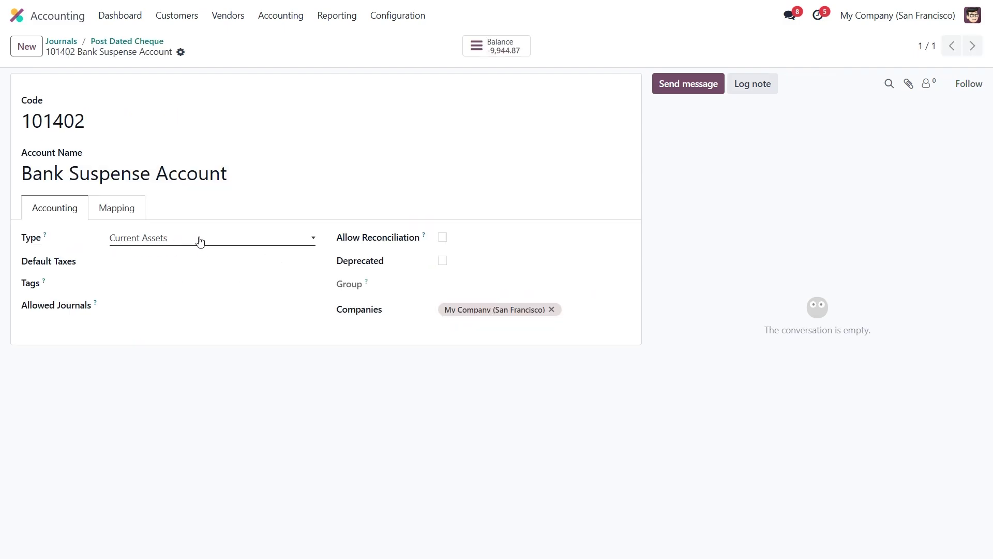
left_click(143, 43)
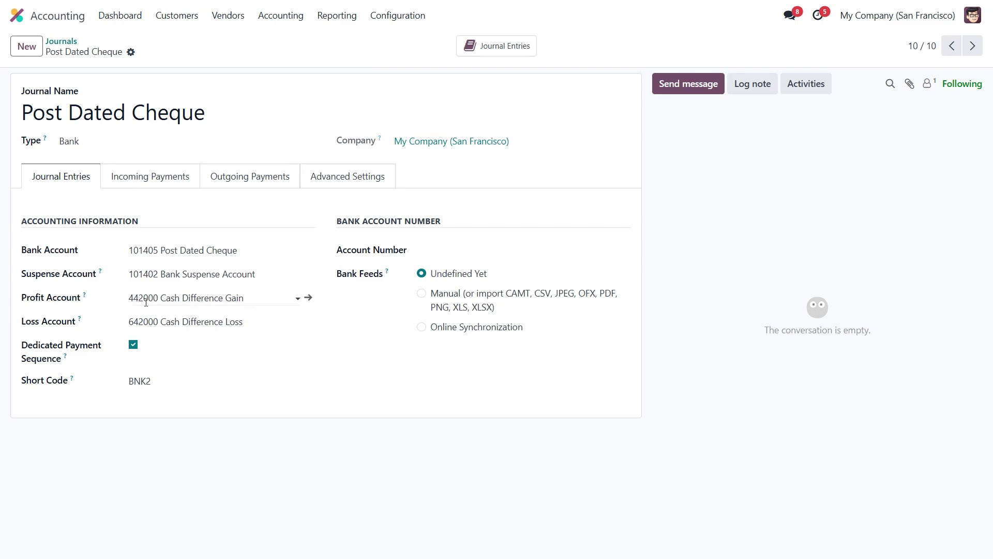
left_click(309, 298)
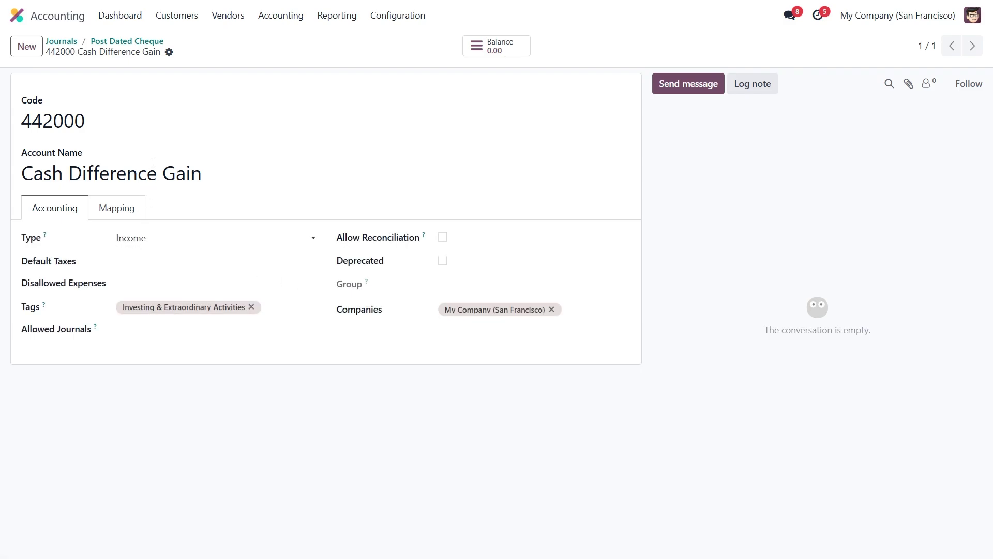
left_click(140, 43)
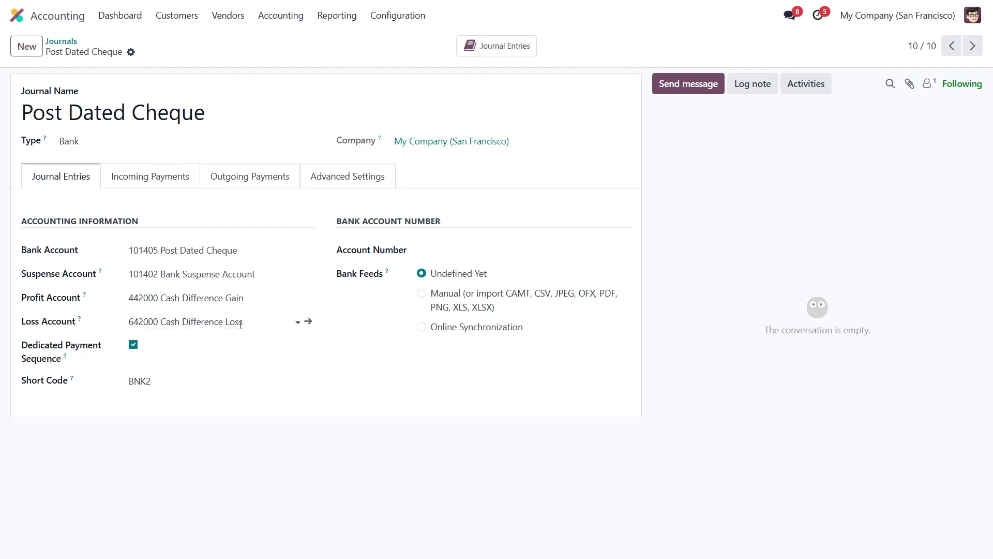
left_click(308, 322)
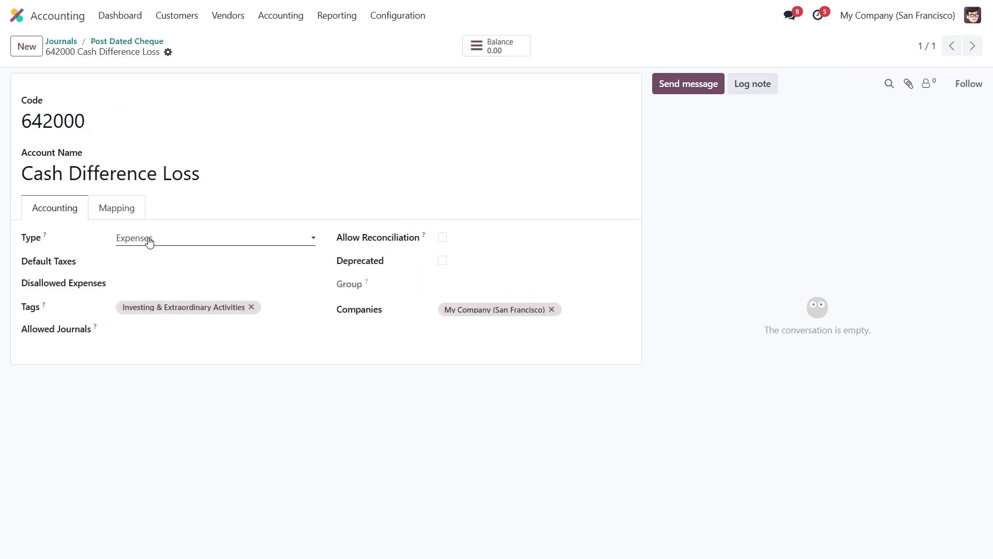
left_click(137, 43)
Inspect the incoming payments account 100010 PDC Receivable, leaving its type as Current Assets.
left_click(162, 178)
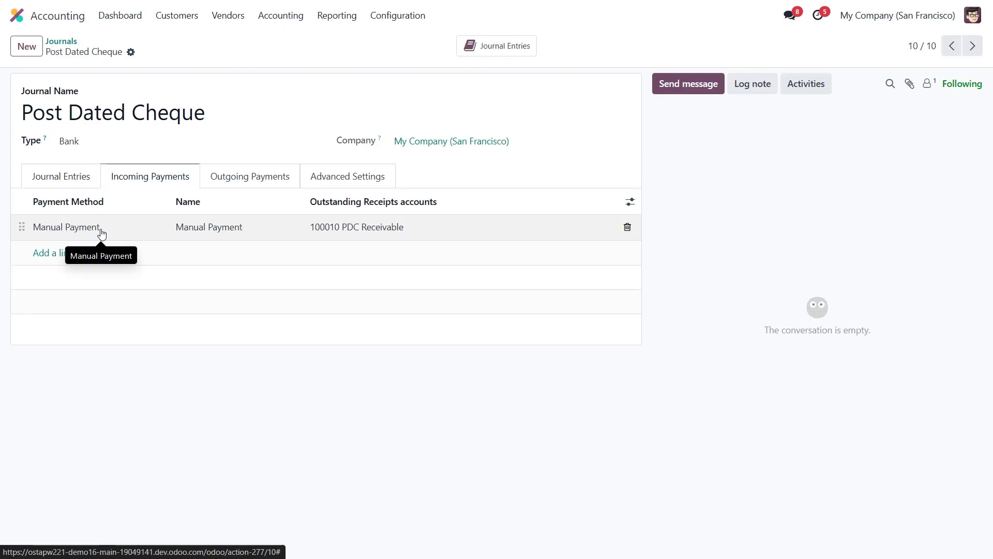
left_click(380, 229)
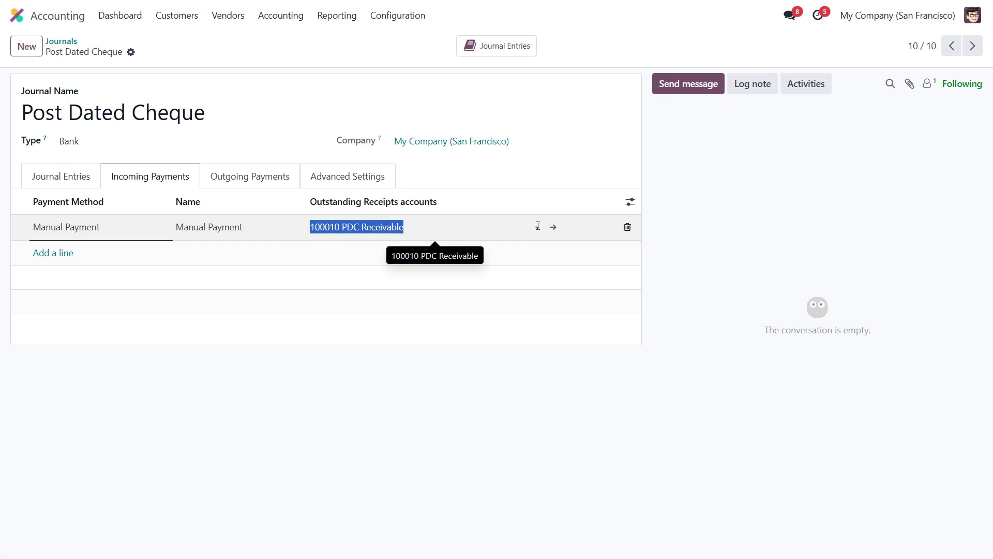
left_click(553, 228)
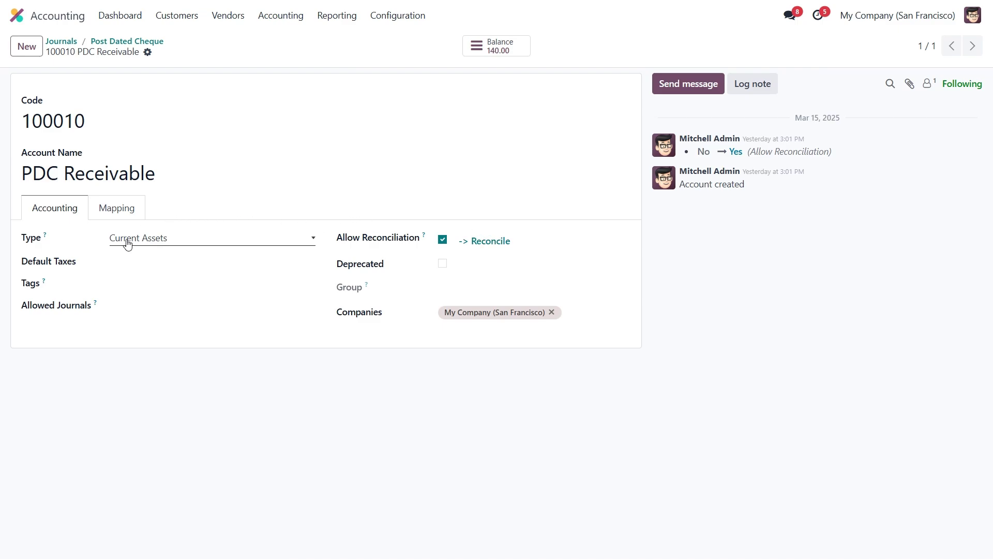
left_click(201, 239)
left_click(202, 238)
left_click(133, 44)
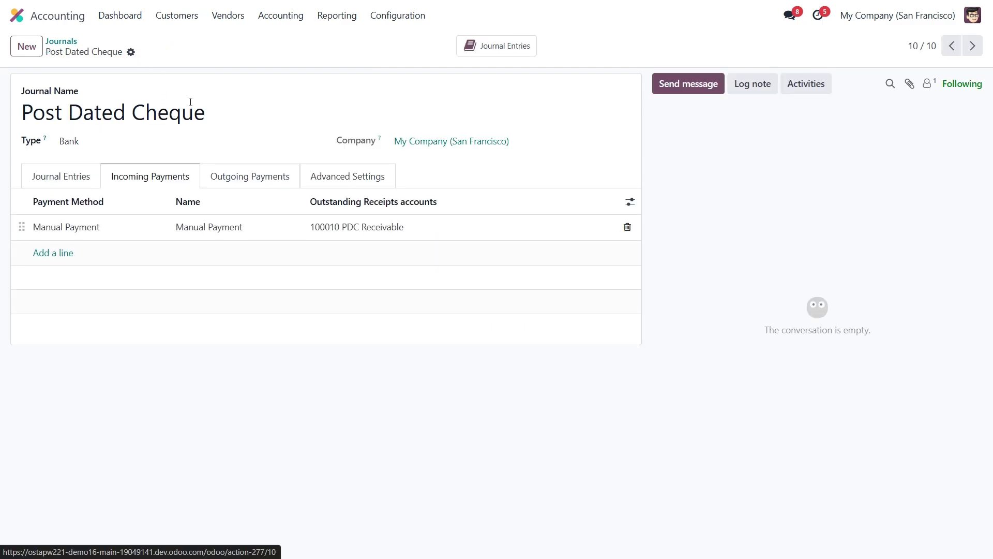
Inspect the outgoing payments account 100011 PDC Payable (Current Assets), then review the journal's accounting accounts.
left_click(273, 176)
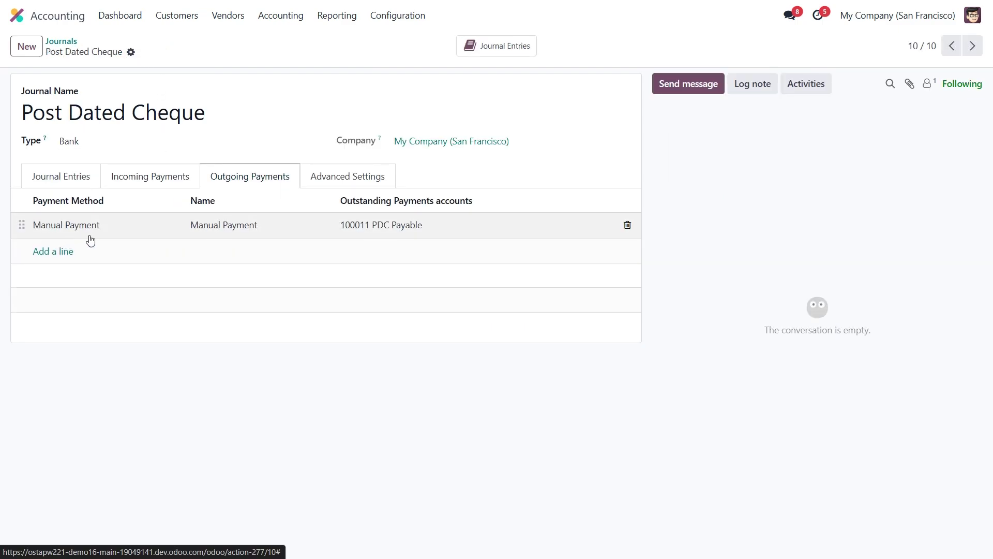
left_click(425, 223)
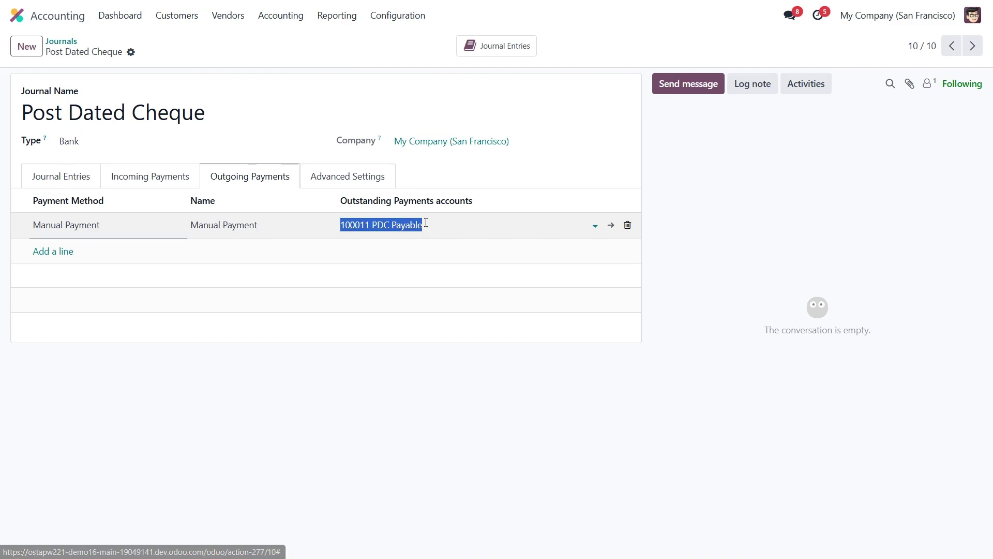
left_click(611, 227)
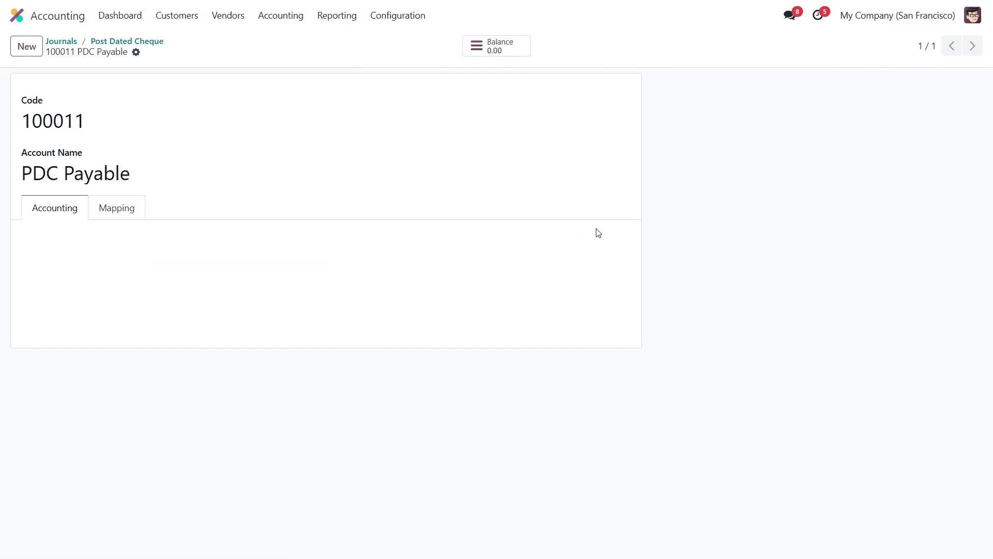
left_click(267, 245)
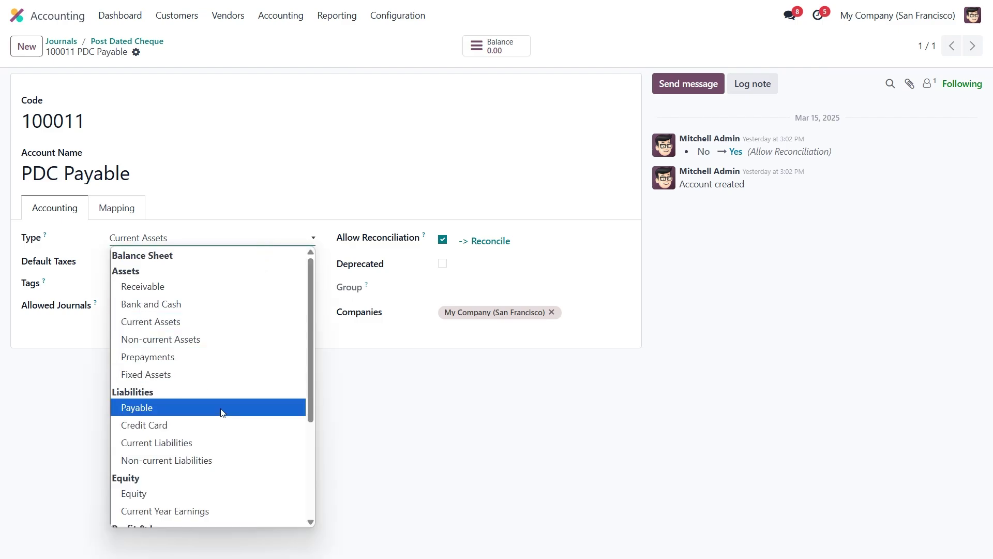
left_click(360, 376)
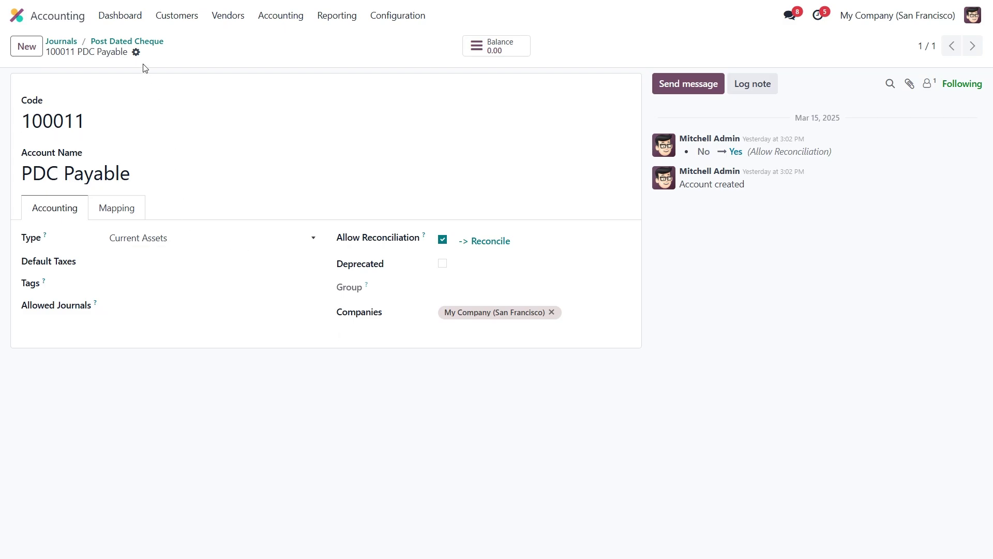
left_click(139, 42)
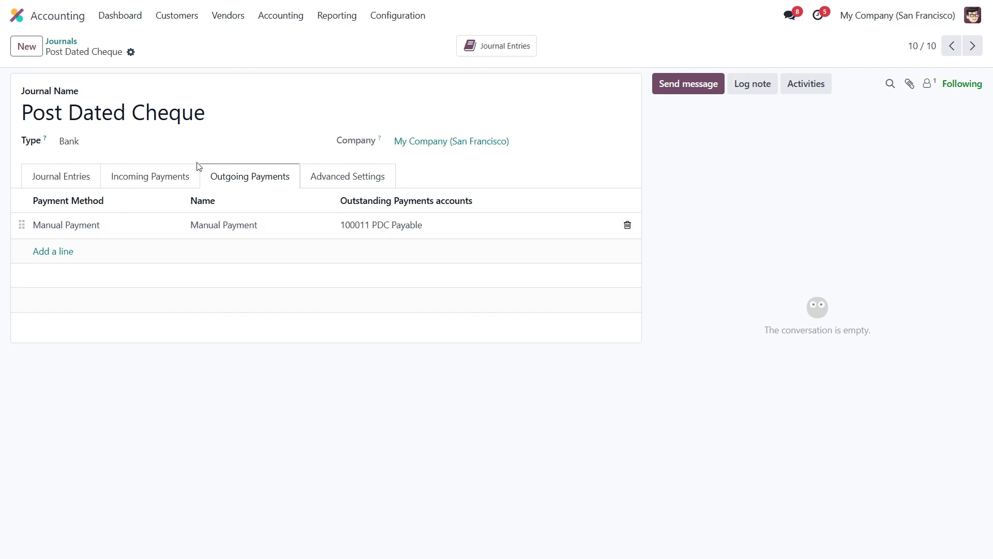
left_click(82, 175)
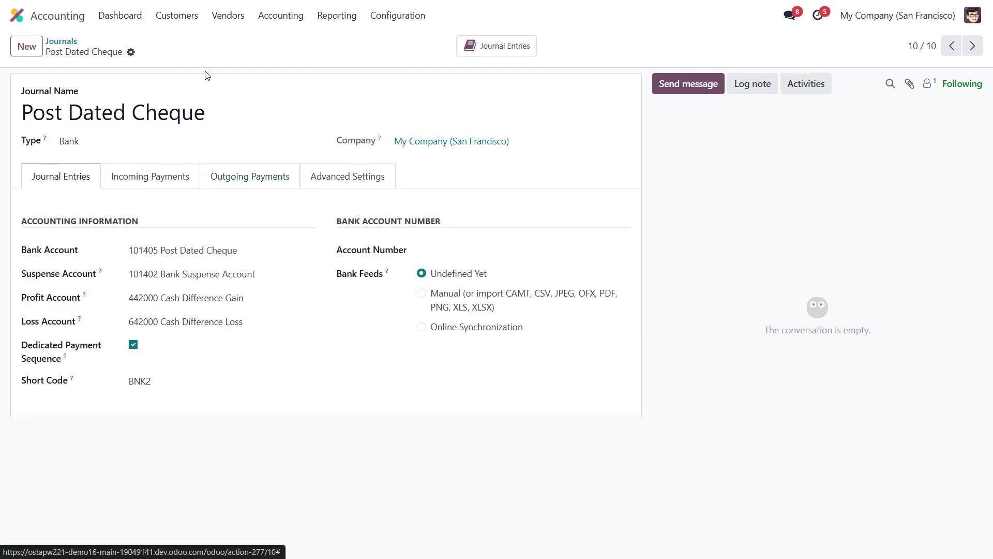
Start a new customer invoice for Ready Mat.
left_click(175, 16)
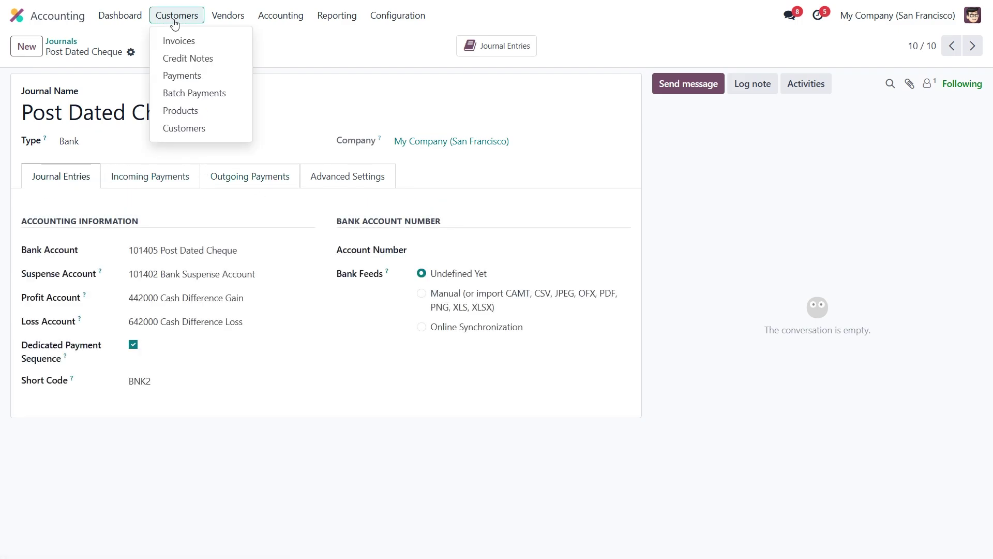
left_click(175, 43)
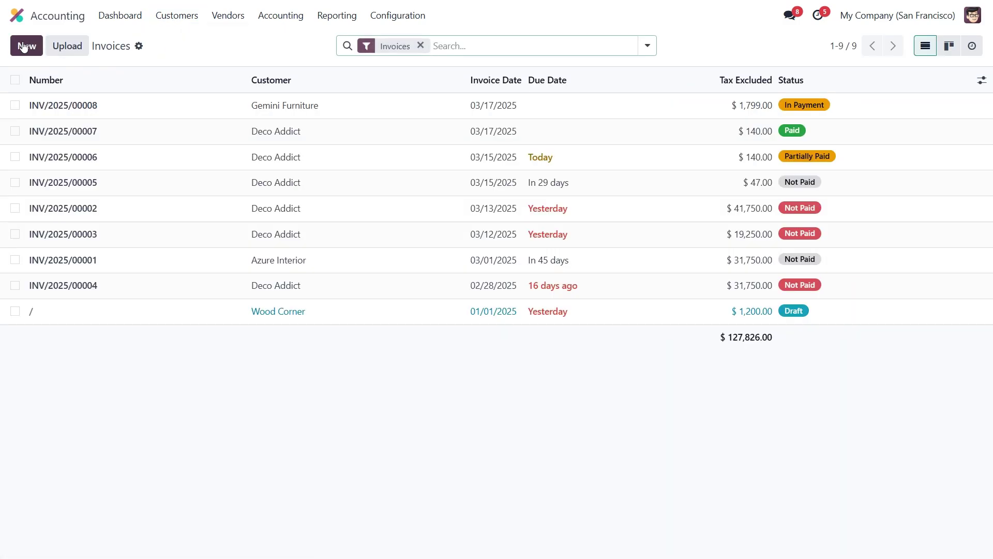
left_click(20, 46)
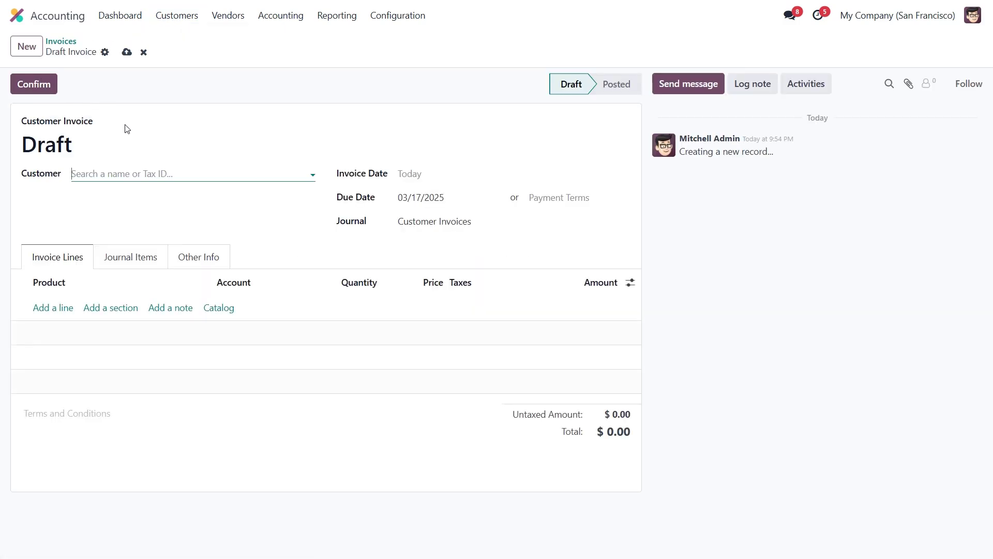
left_click(85, 178)
type("rea")
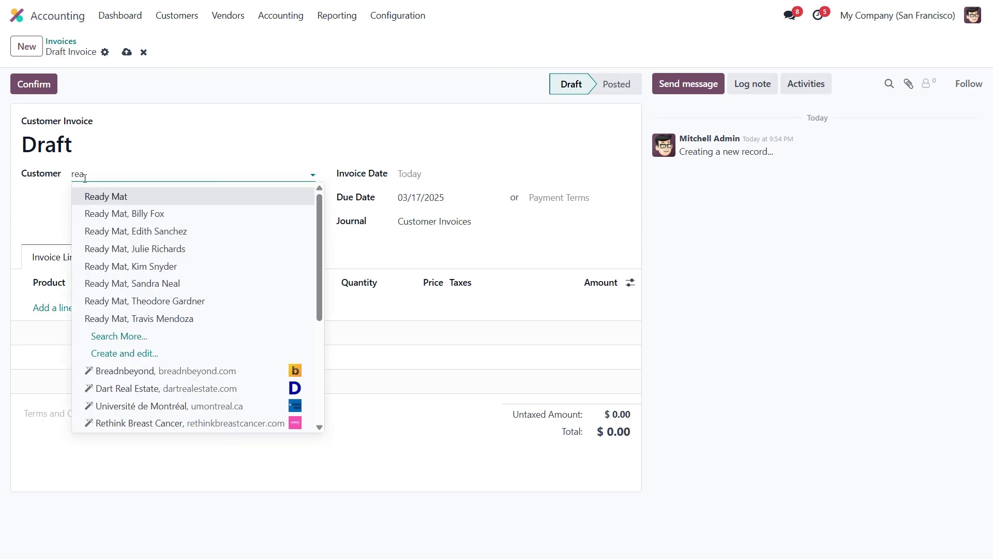
left_click(98, 199)
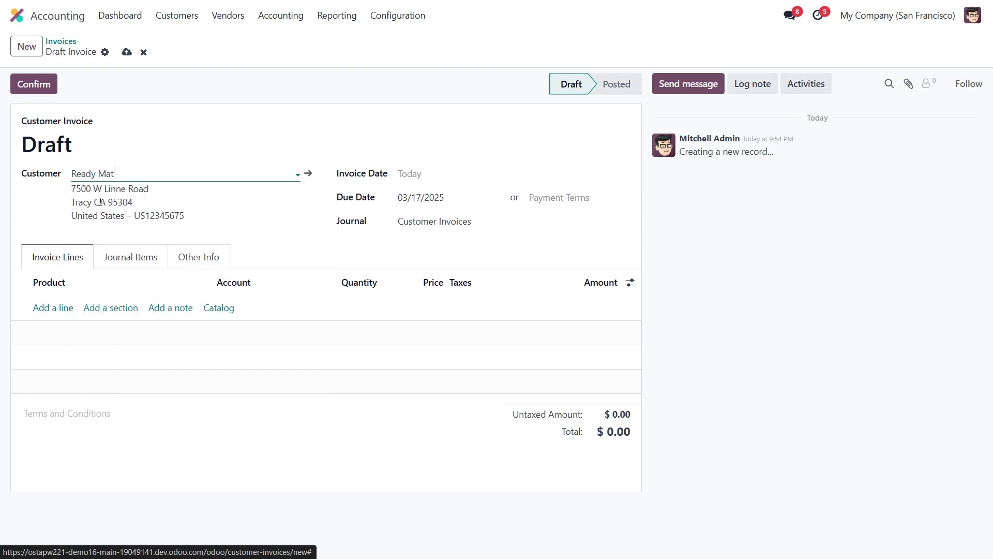
Add 5 × Cabinet with Doors, set due date 03/20/2025, and post the $805.00 invoice.
left_click(60, 308)
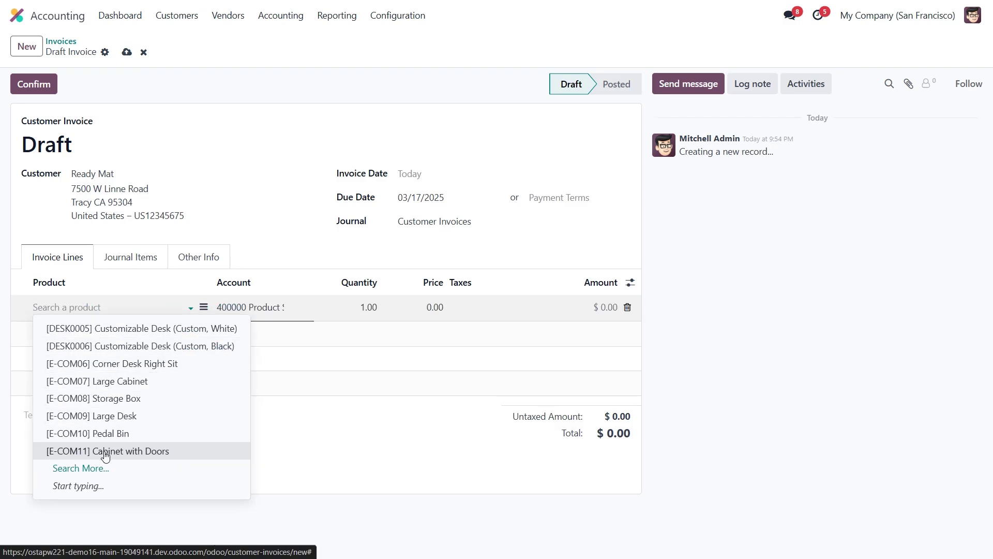
left_click(102, 450)
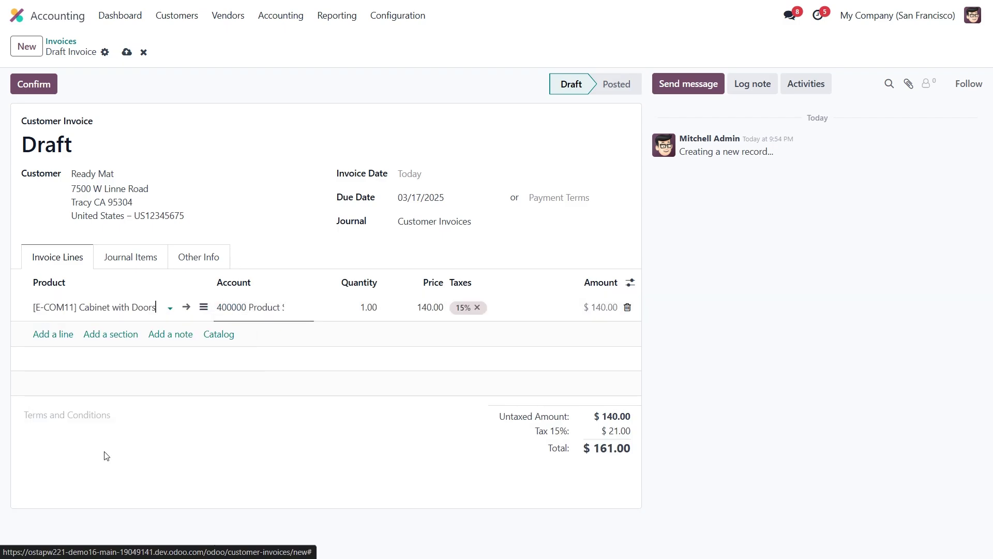
left_click(364, 308)
type("5")
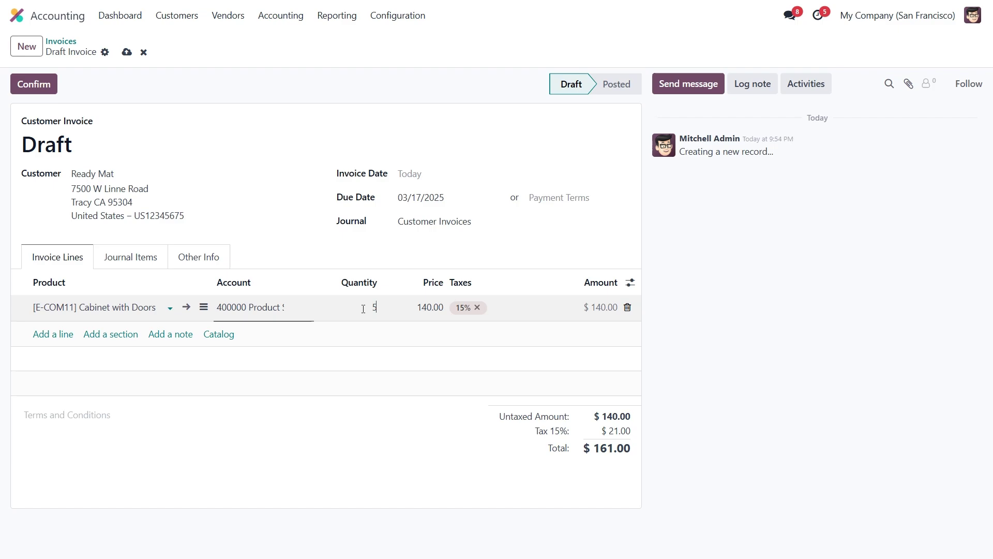
left_click(380, 261)
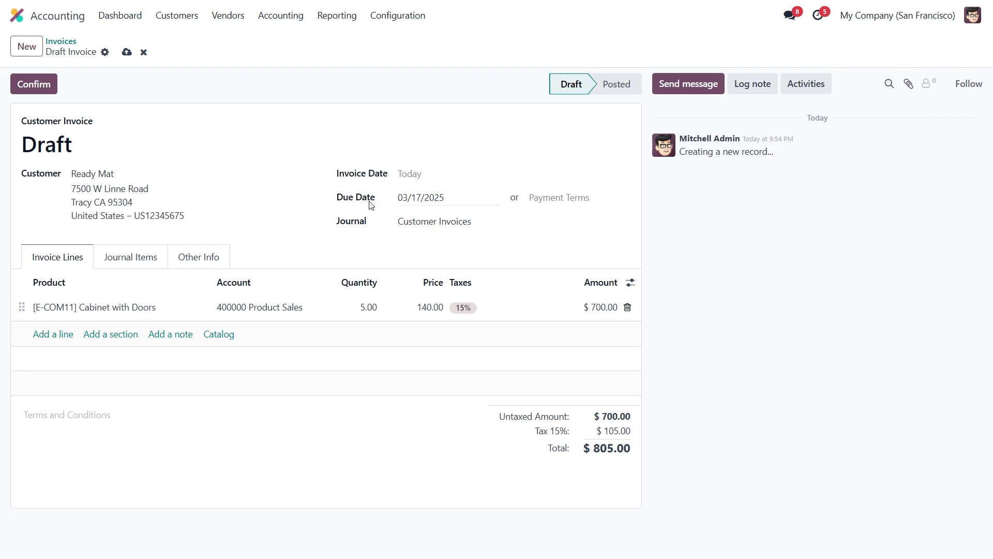
left_click(422, 199)
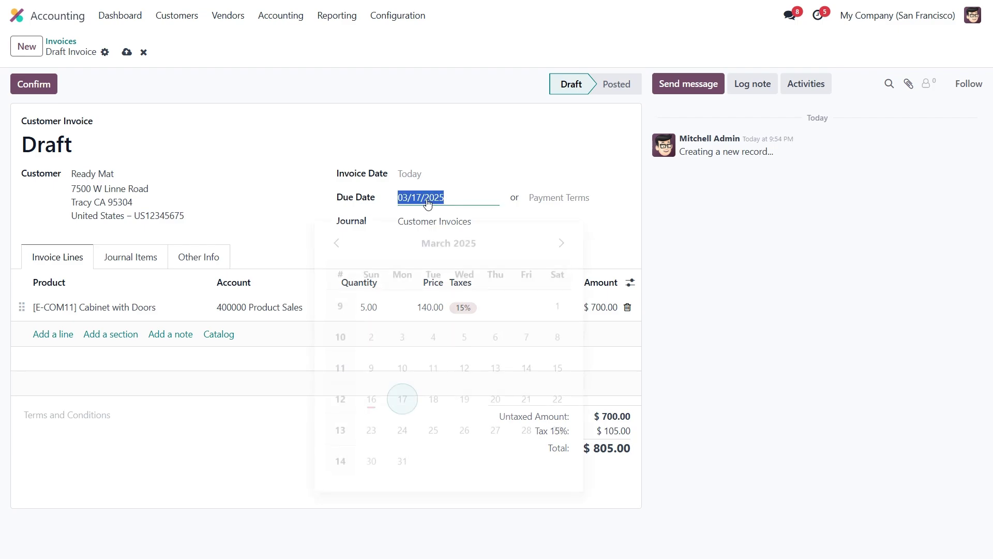
left_click(499, 398)
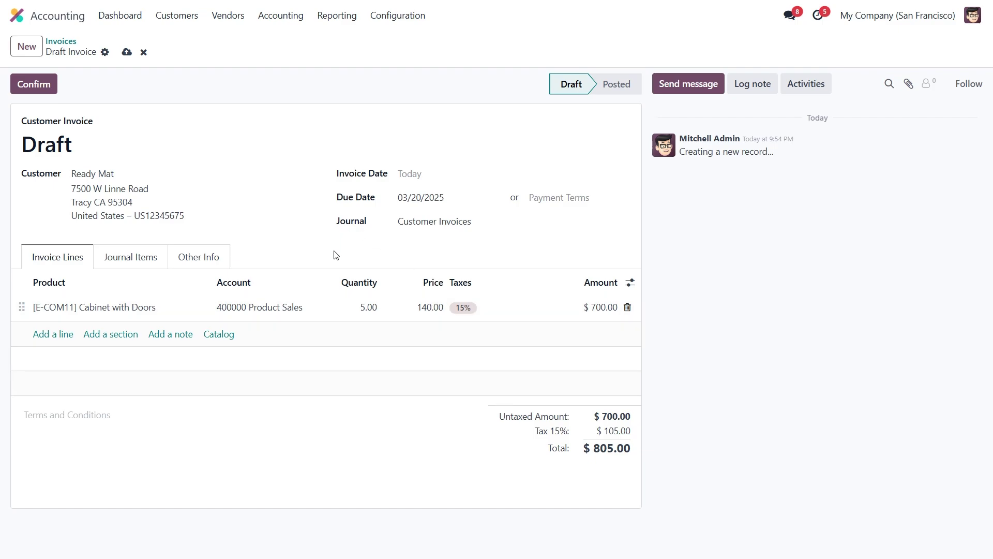
left_click(50, 88)
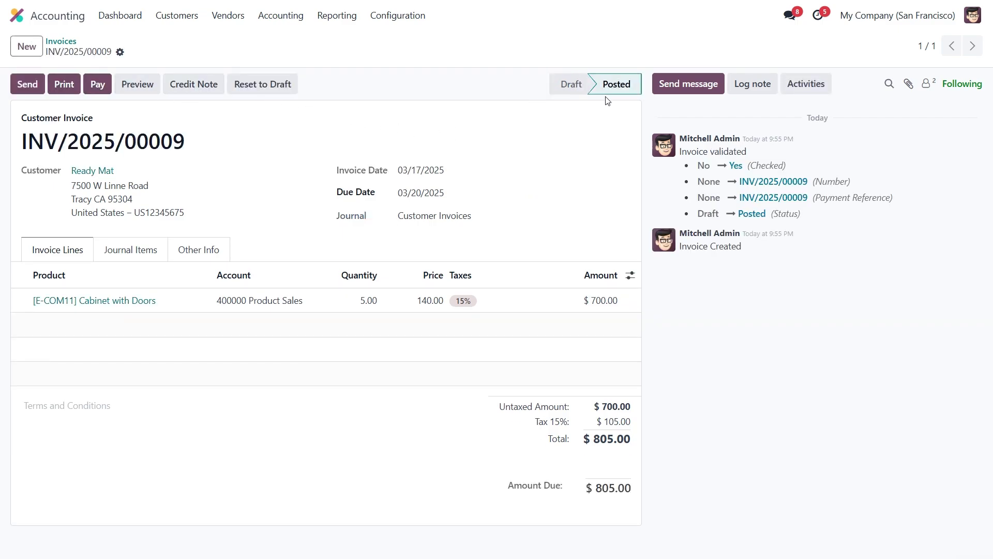
Start a new customer payment from Ready Mat.
left_click(184, 16)
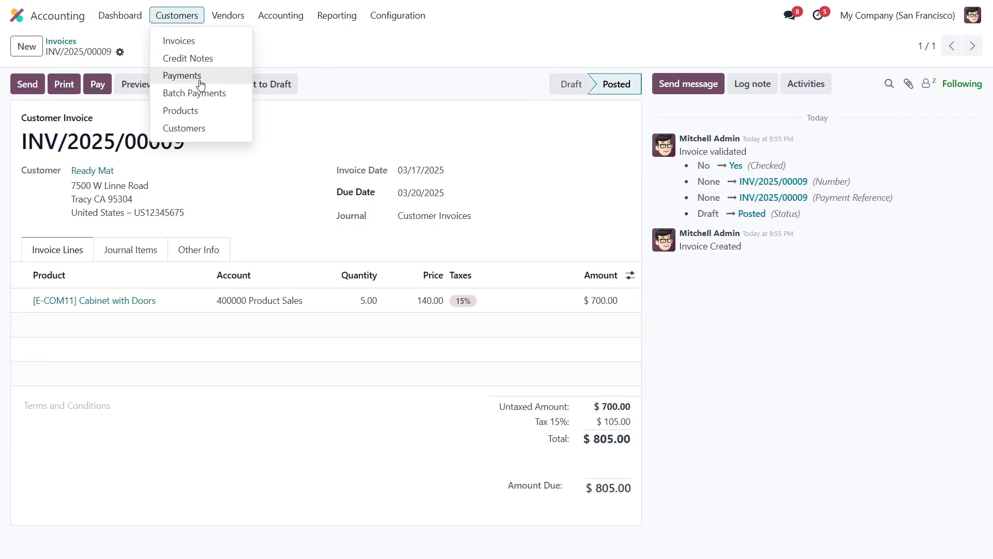
left_click(201, 83)
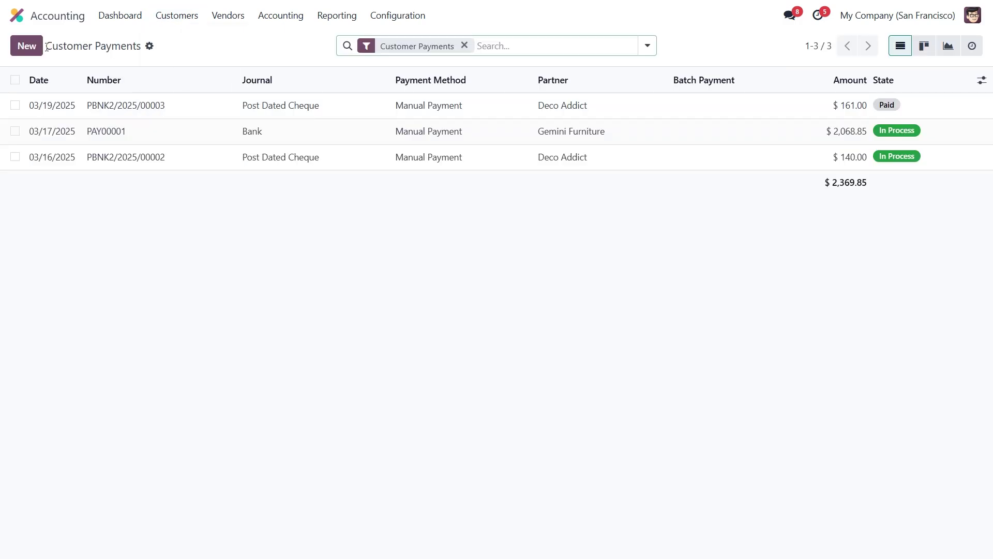
left_click(39, 45)
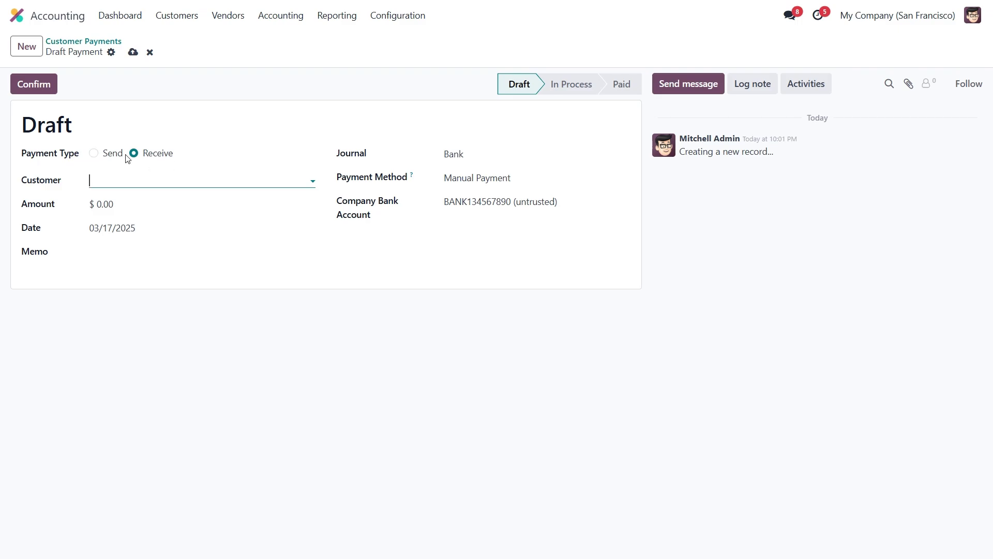
left_click(108, 181)
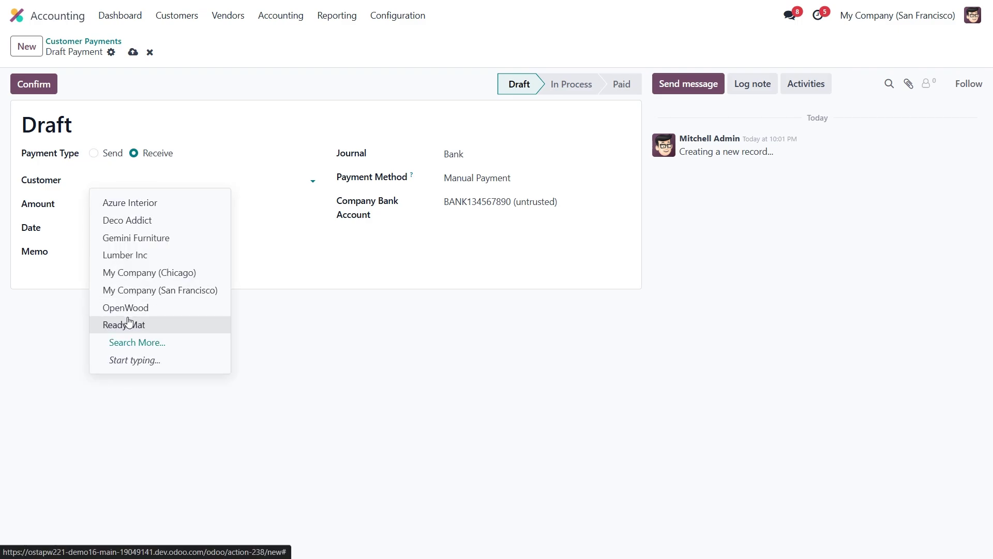
left_click(127, 324)
Set the payment to $805.00, dated 03/20/2025, memo PDC, in the Post Dated Cheque journal.
left_click(116, 202)
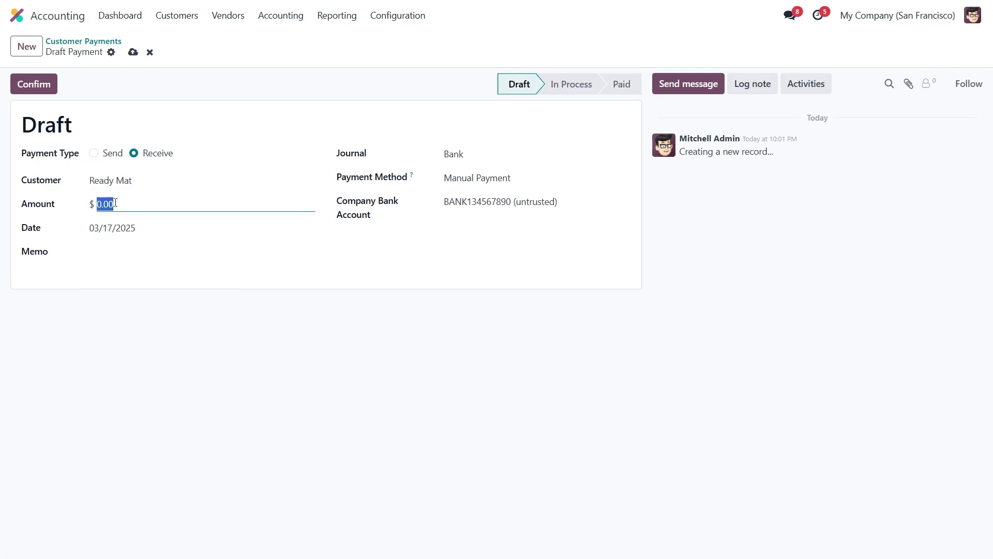
type("805")
left_click(72, 196)
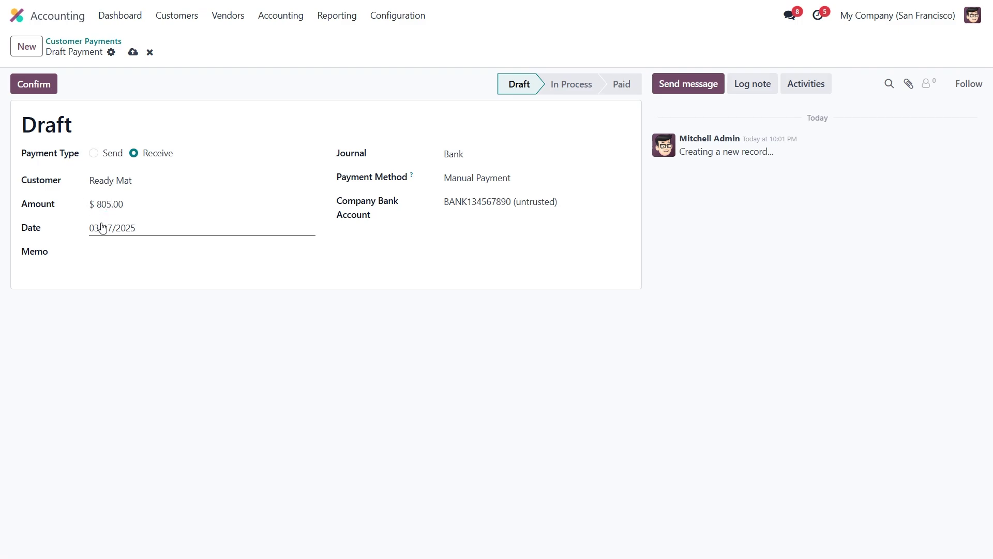
left_click(135, 231)
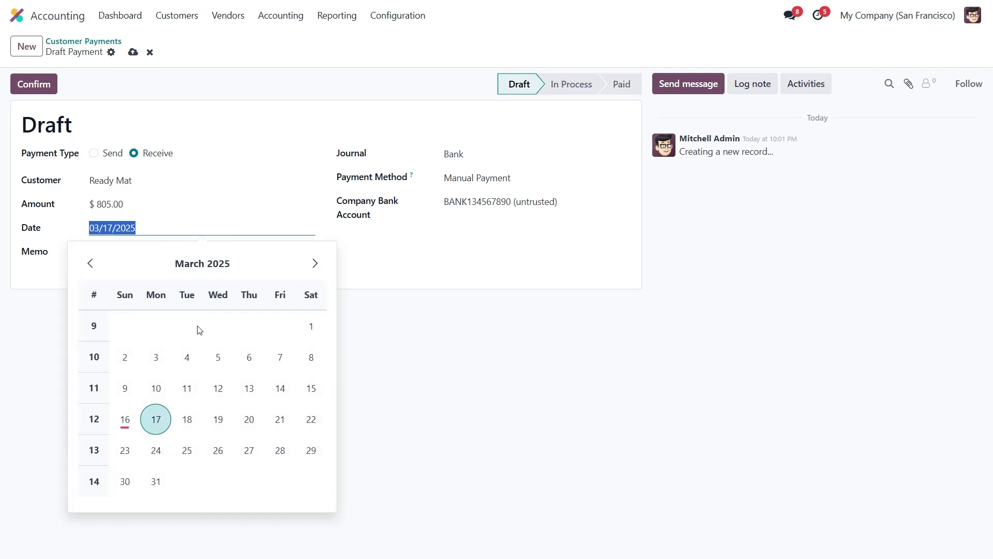
left_click(246, 419)
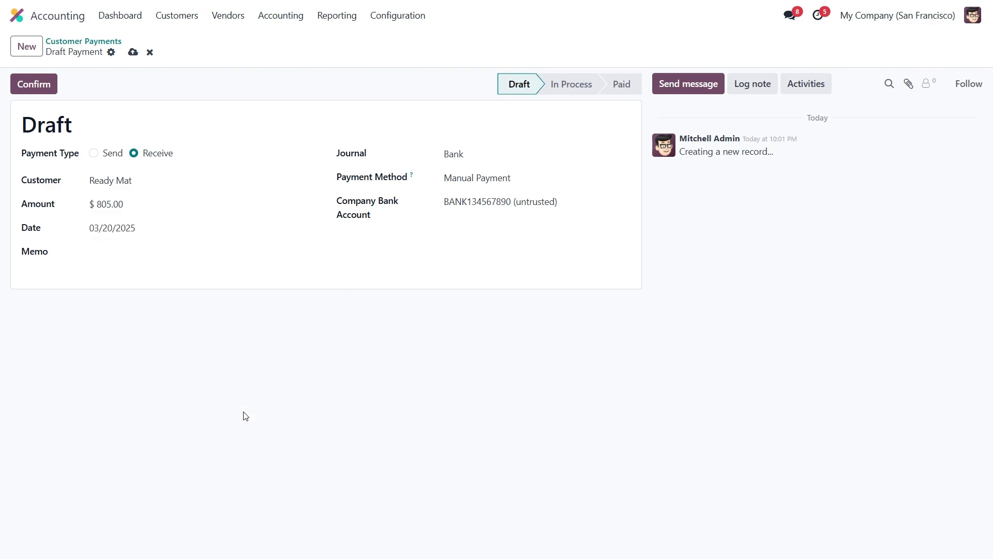
left_click(138, 251)
left_click(150, 278)
left_click(492, 158)
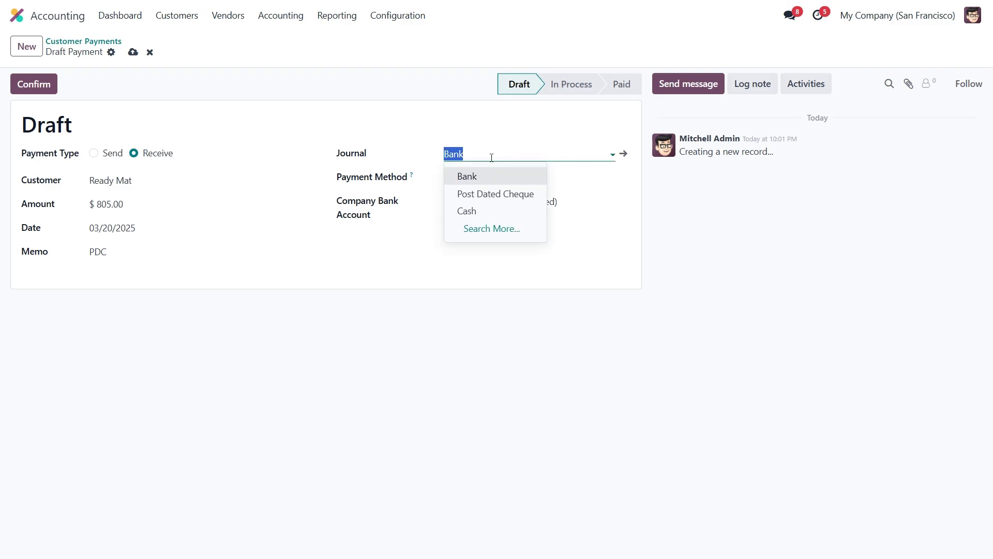
left_click(495, 195)
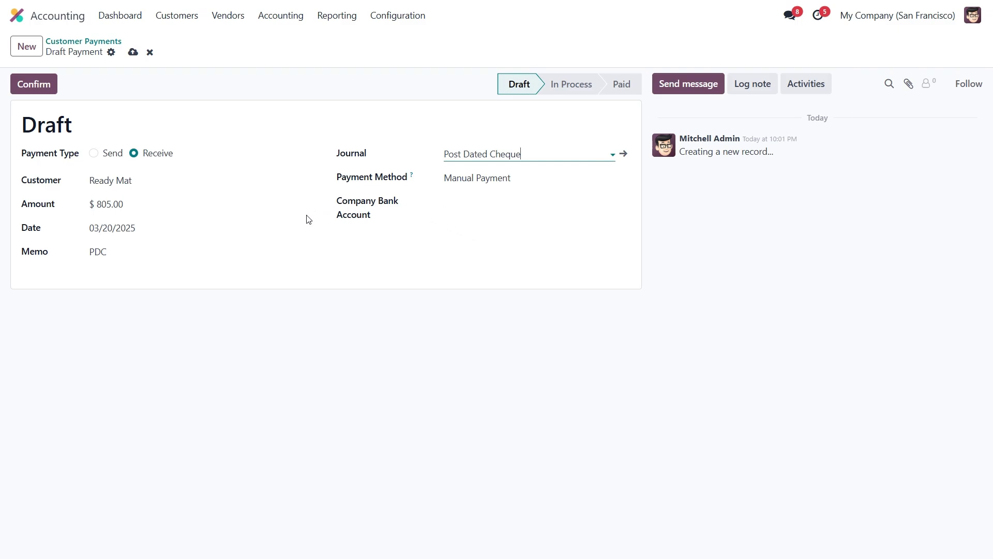
Confirm the payment and view entry PBNK2/2025/00004: debit 100010 PDC Receivable, credit 121000 Account Receivable.
left_click(41, 83)
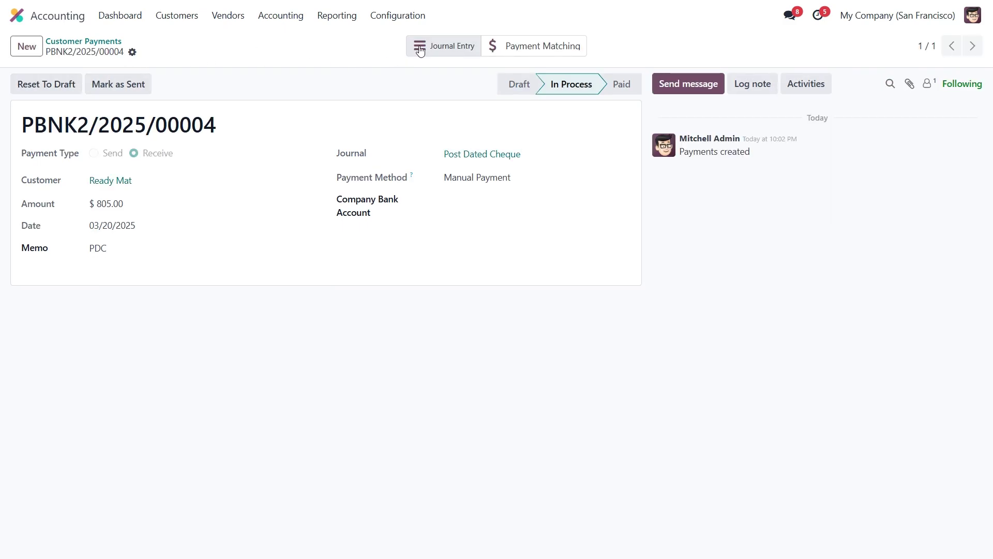
left_click(436, 48)
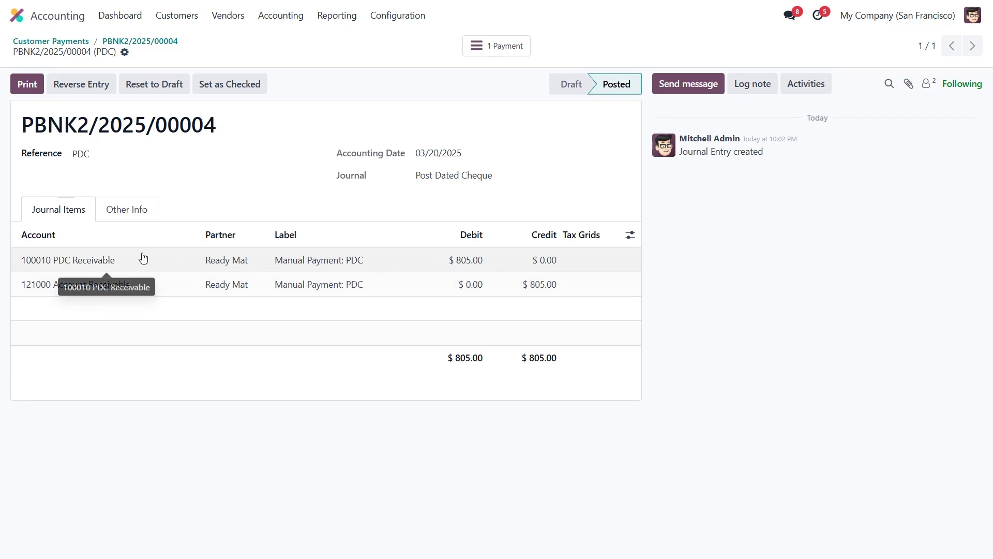
Check the General Ledger, then expand Ready Mat in the Partner Ledger, showing a $0.00 balance.
left_click(335, 19)
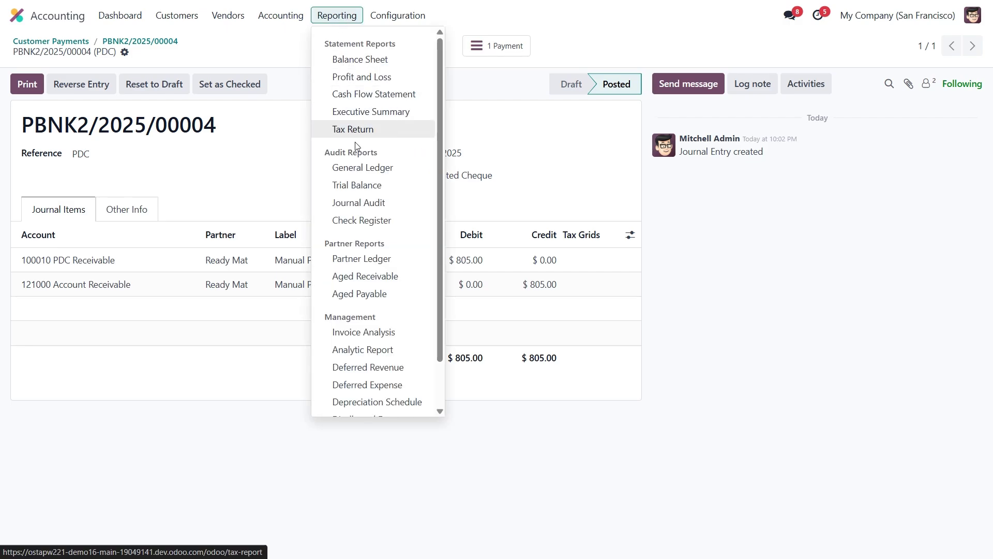
left_click(359, 168)
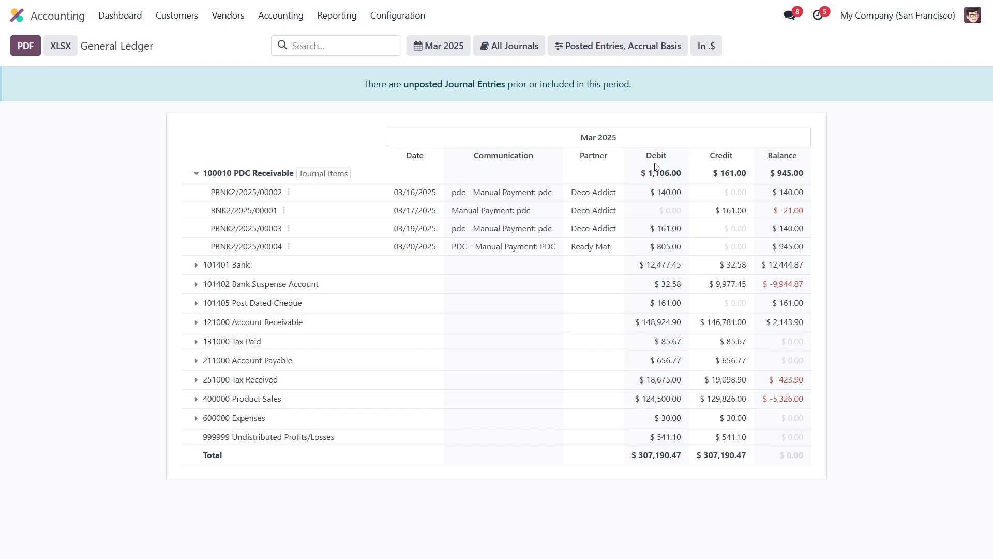
left_click(337, 18)
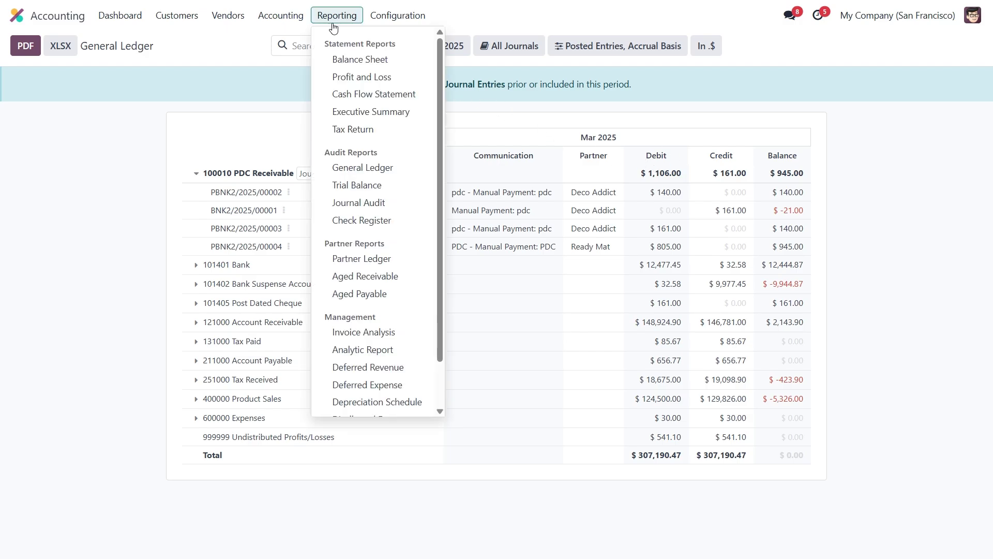
left_click(355, 258)
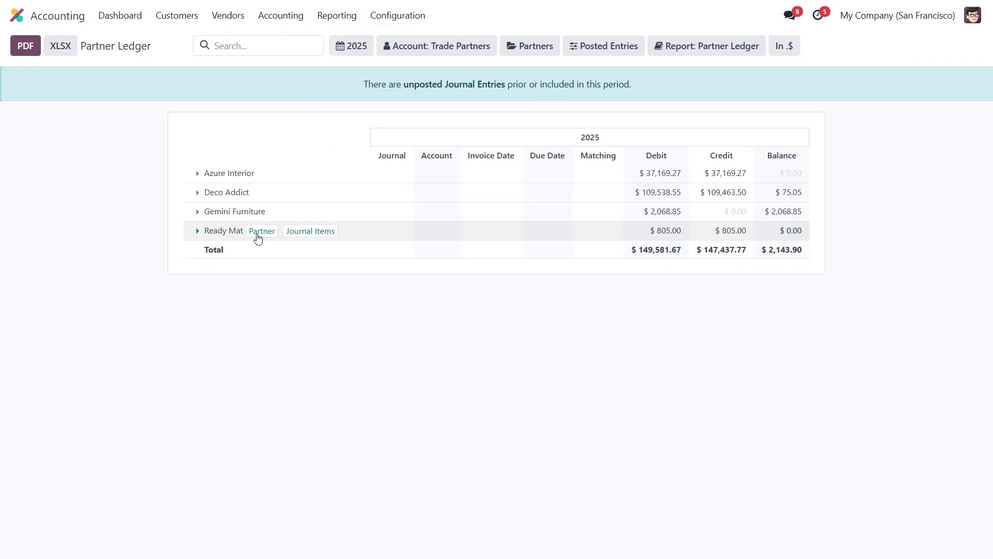
left_click(217, 234)
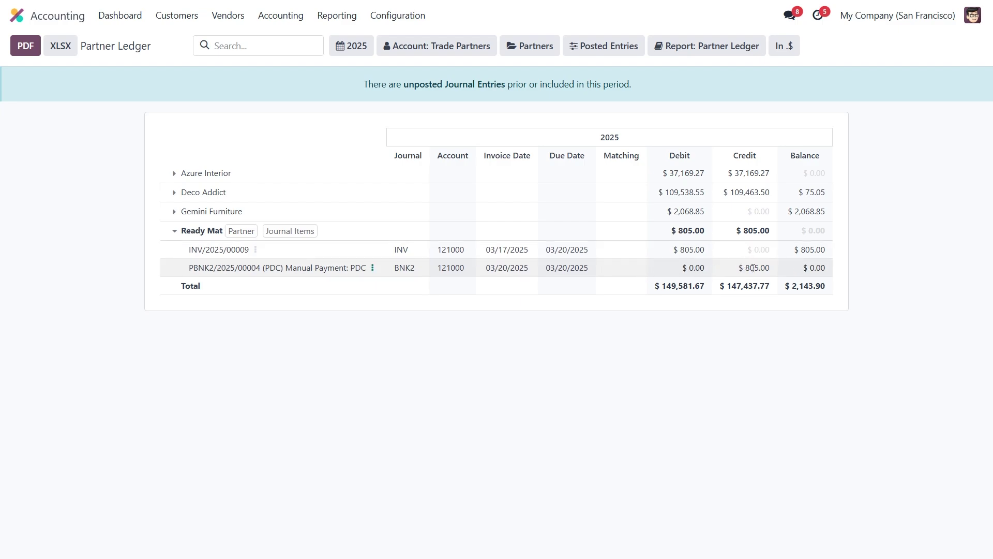
Open invoice INV/2025/00009 and add the outstanding PDC credit, leaving $0.00 due.
left_click(177, 17)
left_click(187, 40)
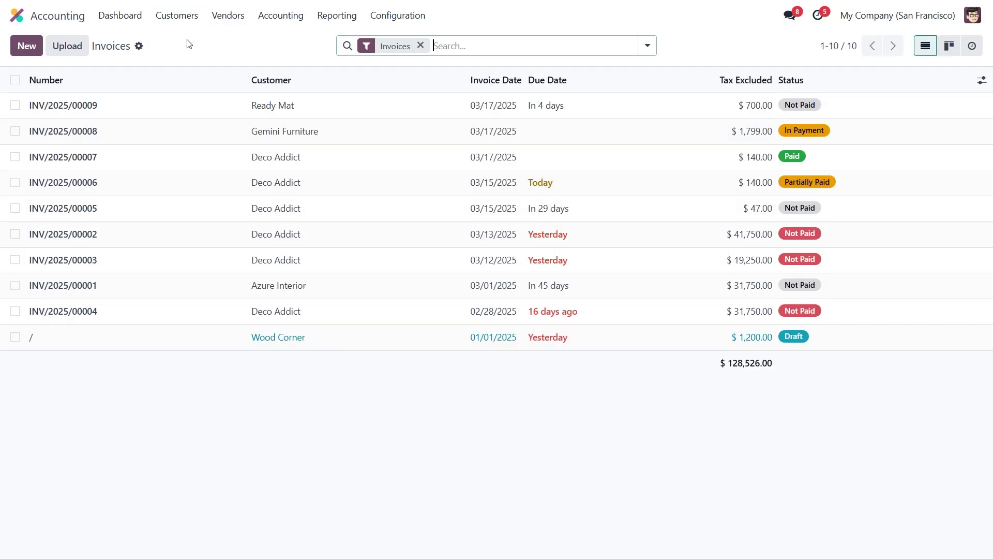
left_click(157, 103)
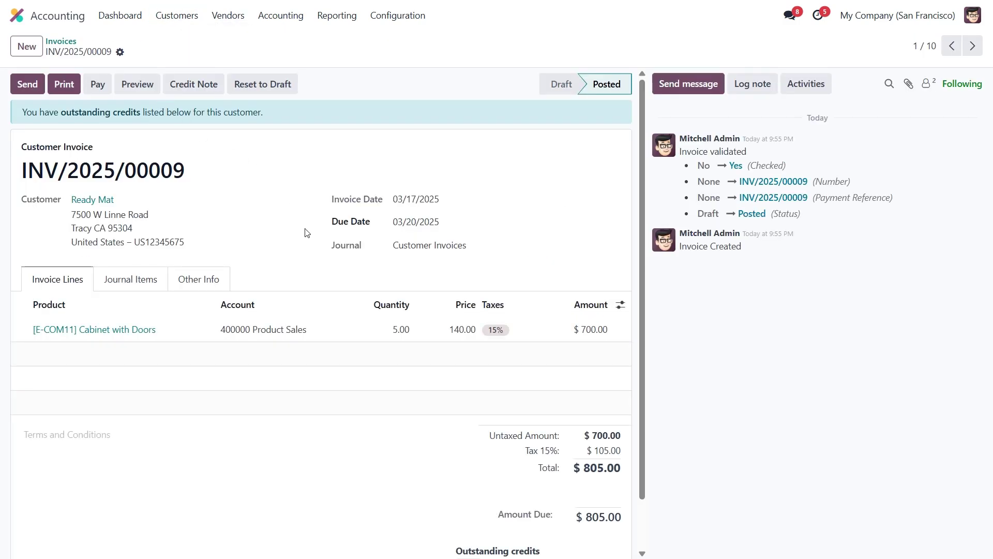
scroll(312, 245, "down", 2)
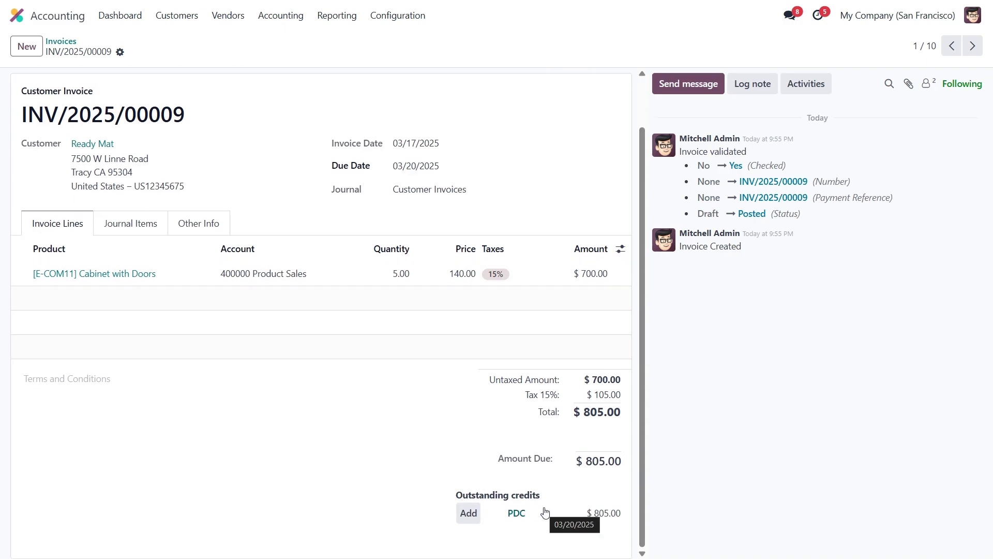
left_click(469, 514)
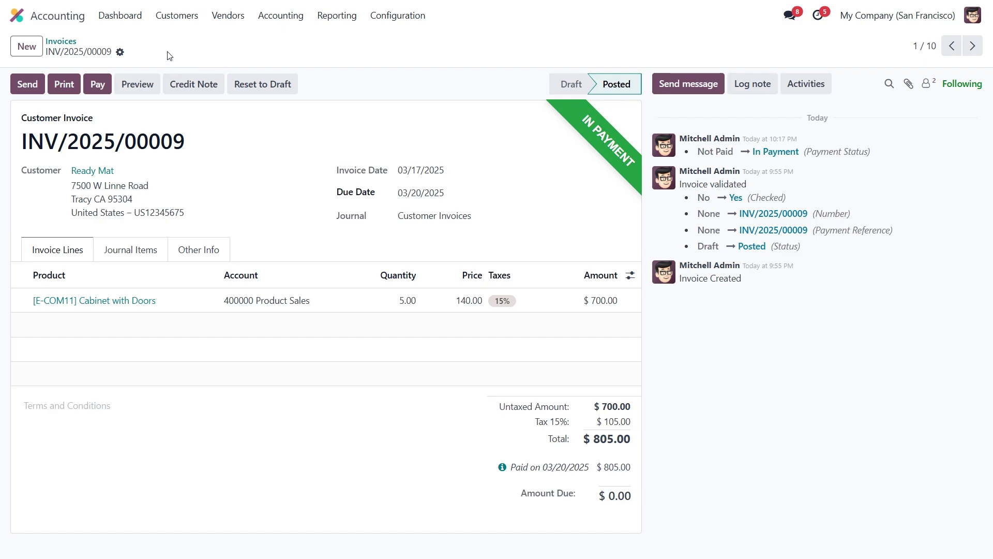
Start a new Post Dated Cheque statement line with partner Ready Mat.
left_click(129, 26)
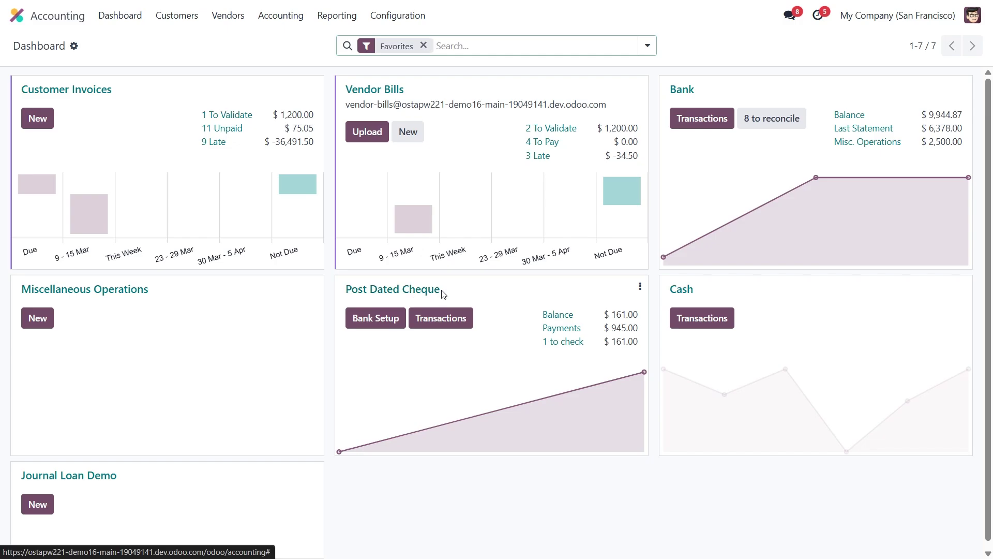
left_click(442, 317)
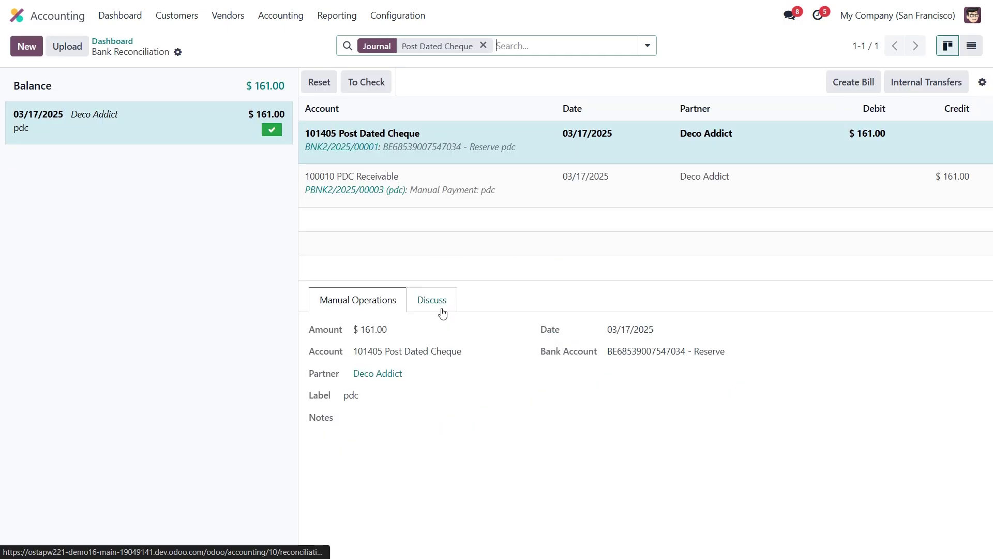
left_click(24, 47)
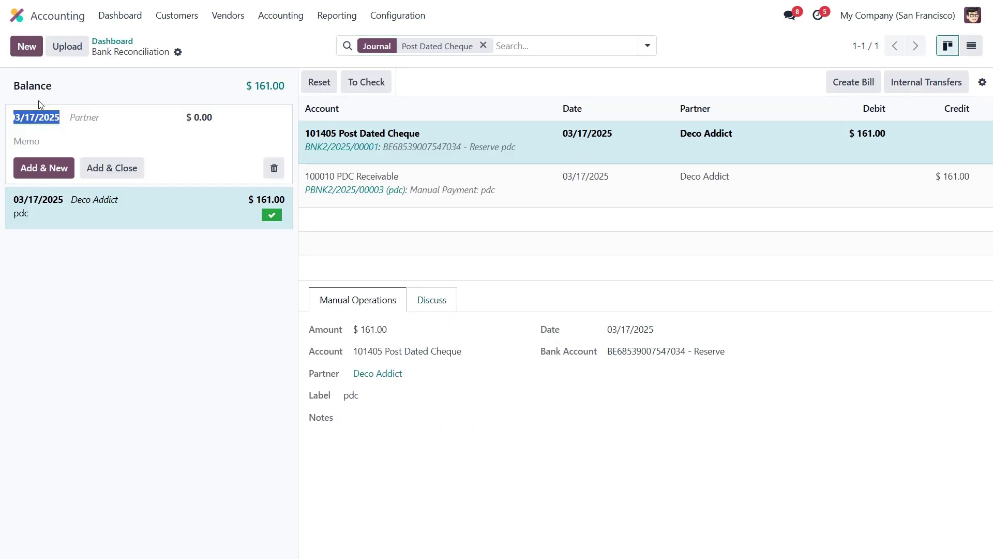
left_click(89, 114)
type("Ready Mat")
left_click(96, 136)
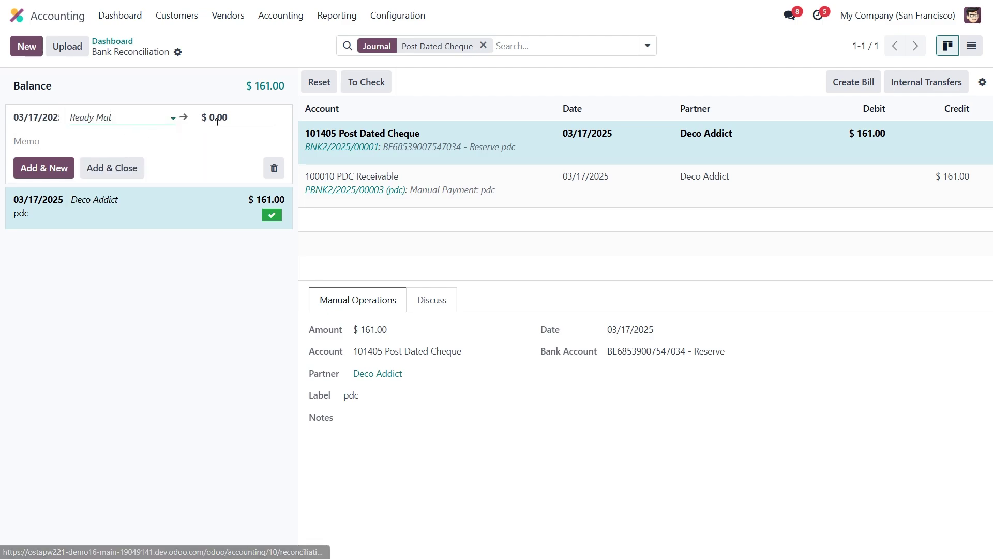
Give the line amount 805 and memo PDC, then validate it against payment PBNK2/2025/00004.
left_click(232, 118)
type("805")
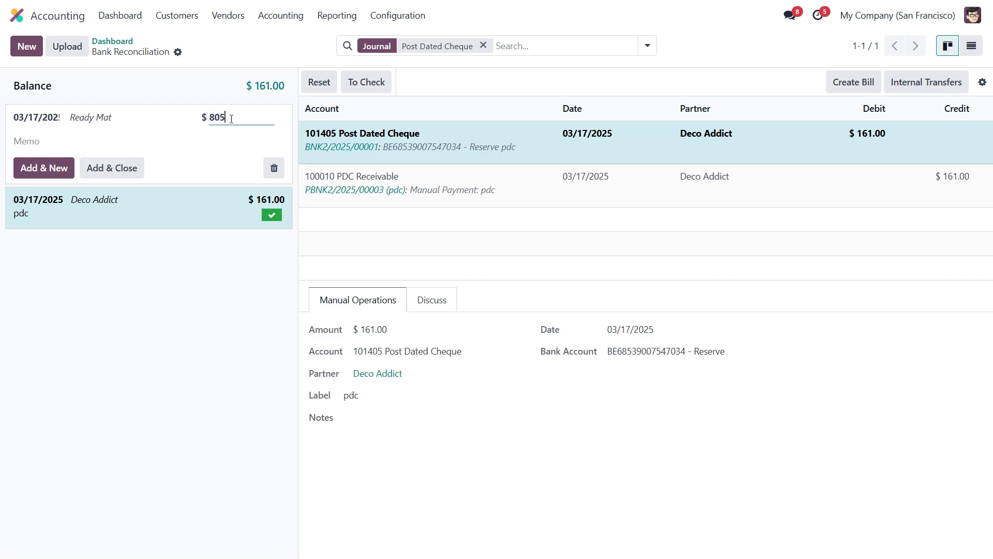
left_click(152, 141)
type("P")
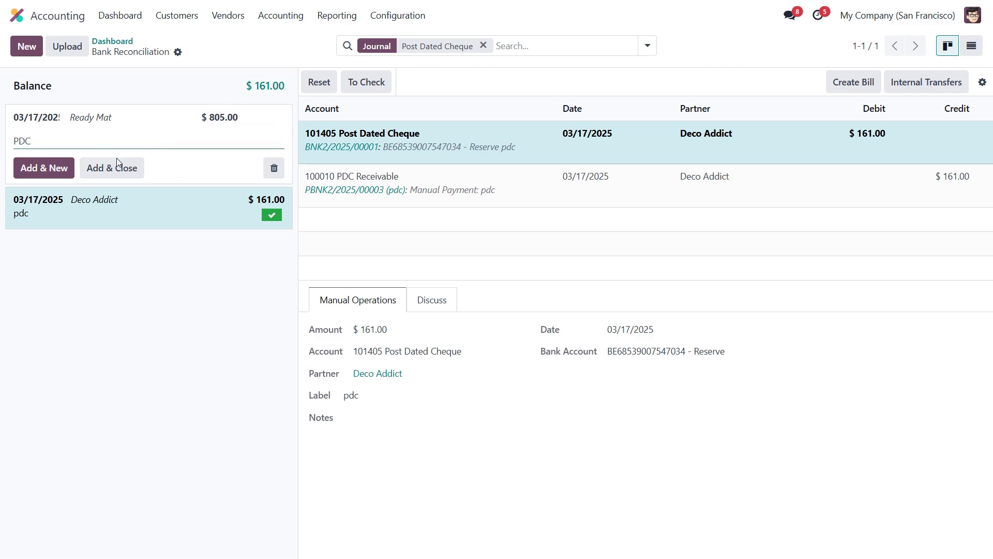
type("DC")
left_click(113, 164)
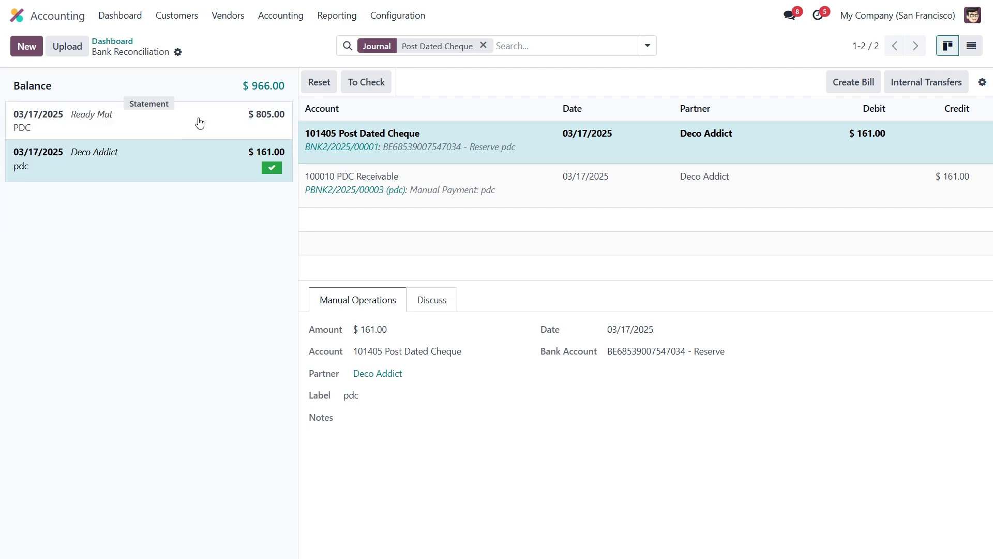
left_click(102, 124)
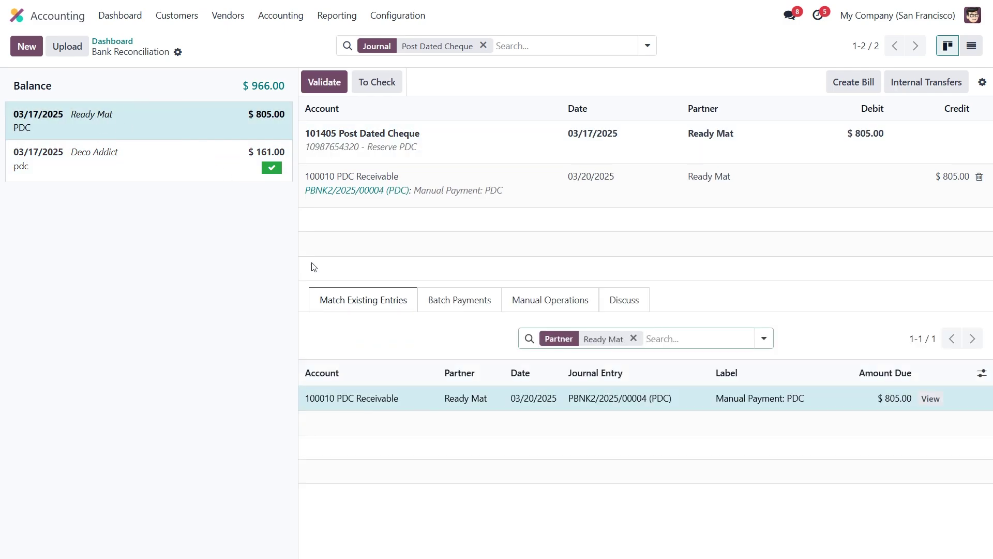
left_click(321, 83)
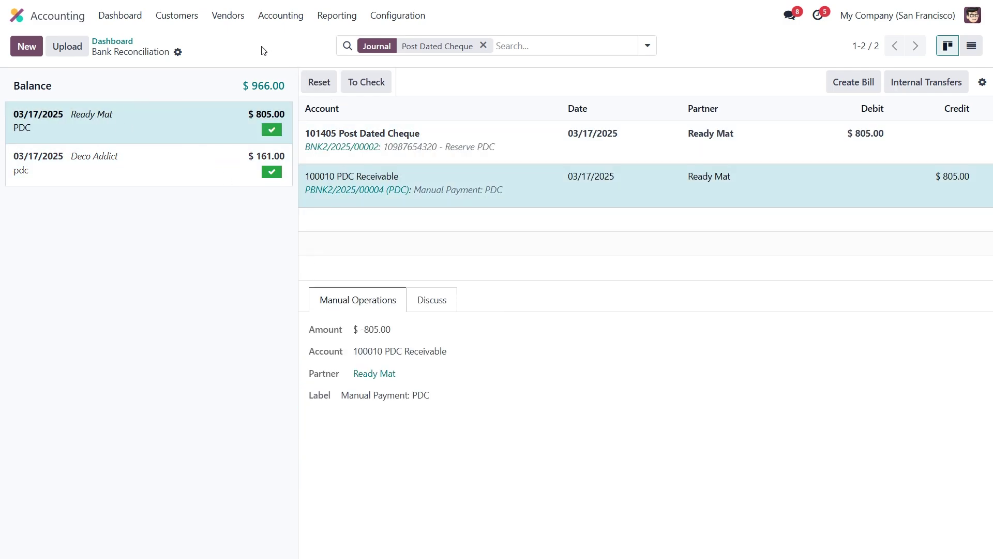
Show the customer invoices list to confirm INV/2025/00009 is Paid.
left_click(177, 14)
left_click(183, 39)
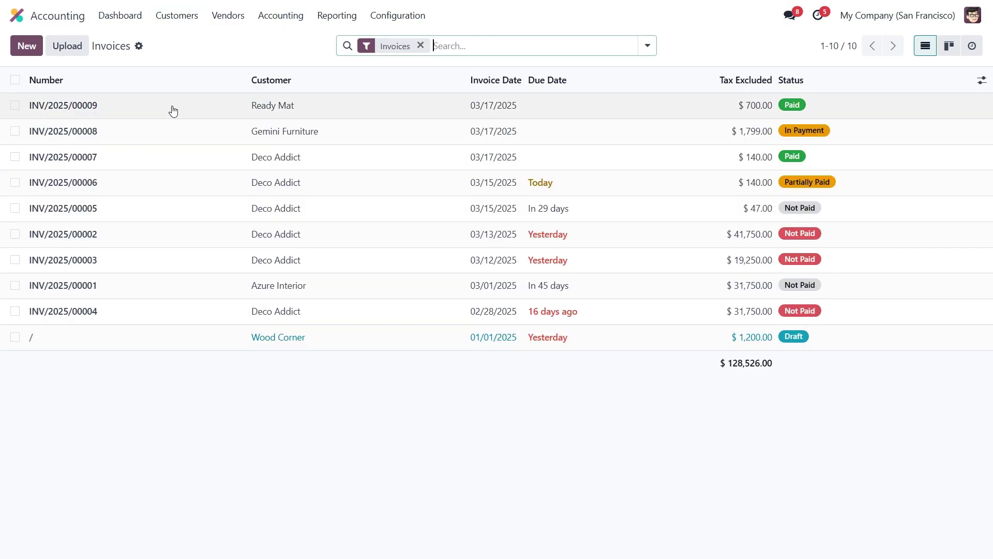